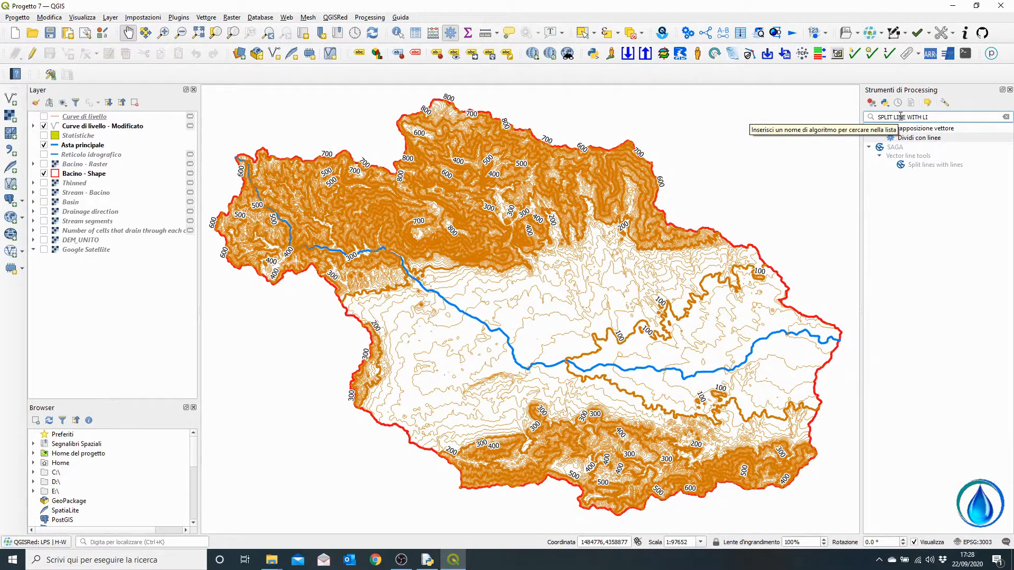
- Run Split lines with lines on Asta principale, using Curve di livello as the splitting layer and separate lines as output
{"action": "double_click", "coordinate": [940, 165]}
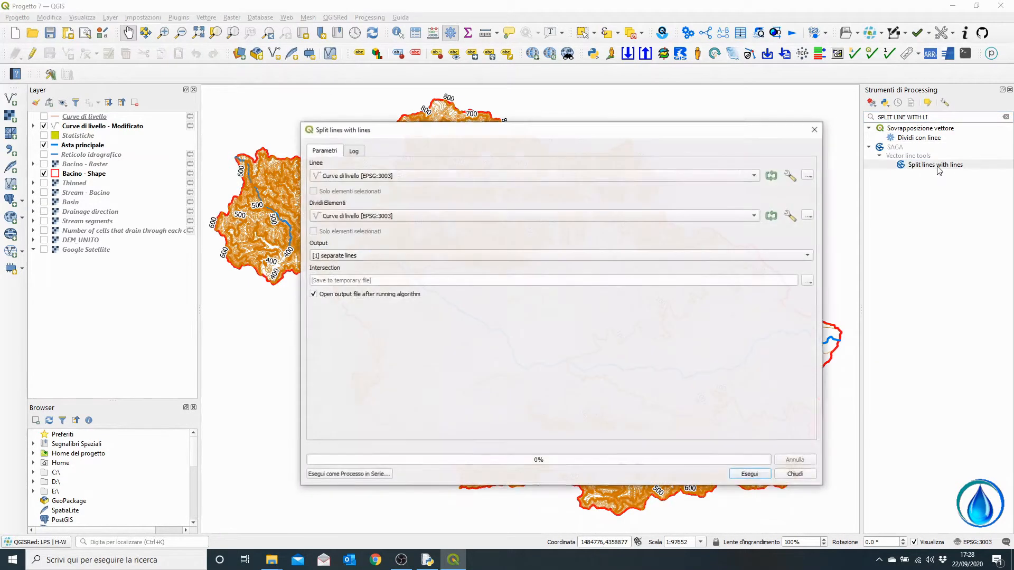
{"action": "left_click", "coordinate": [378, 177]}
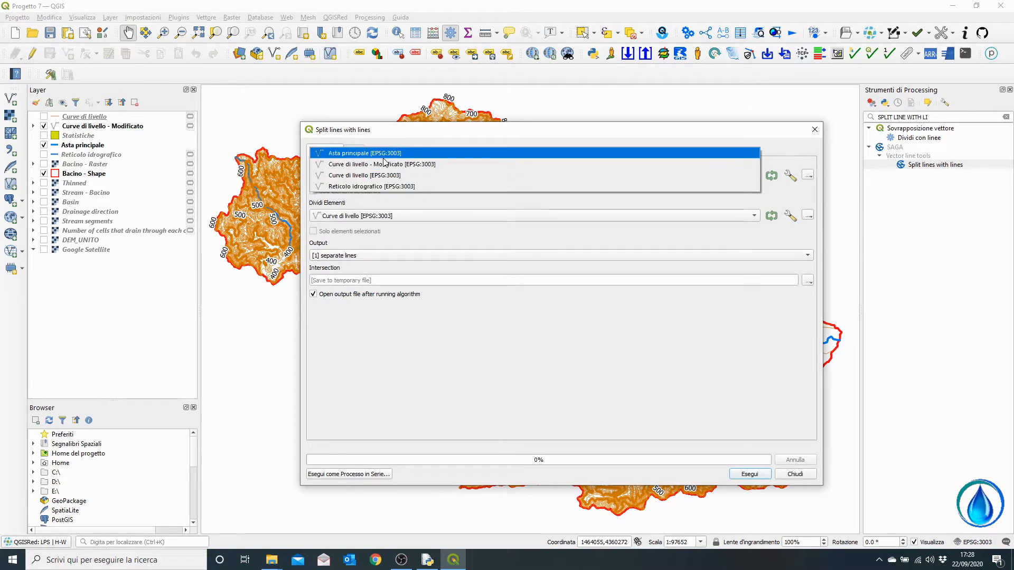
{"action": "left_click", "coordinate": [387, 154]}
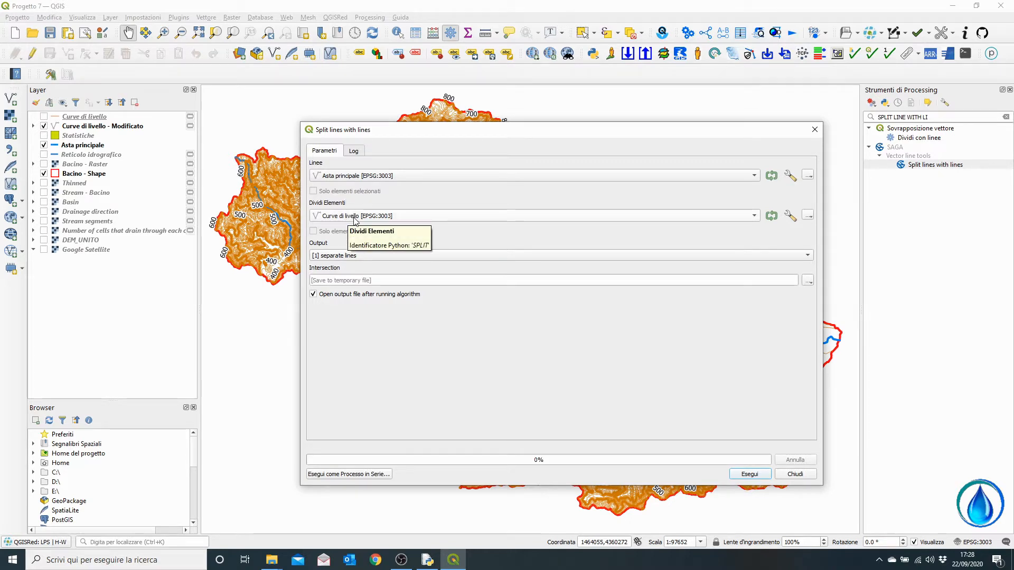
{"action": "left_click", "coordinate": [749, 474]}
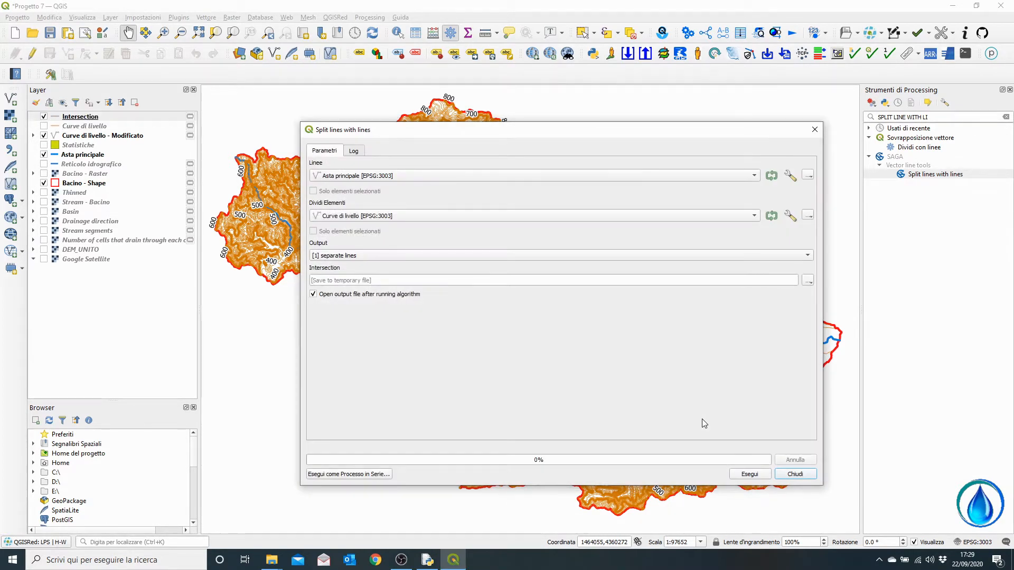
{"action": "left_click", "coordinate": [813, 132]}
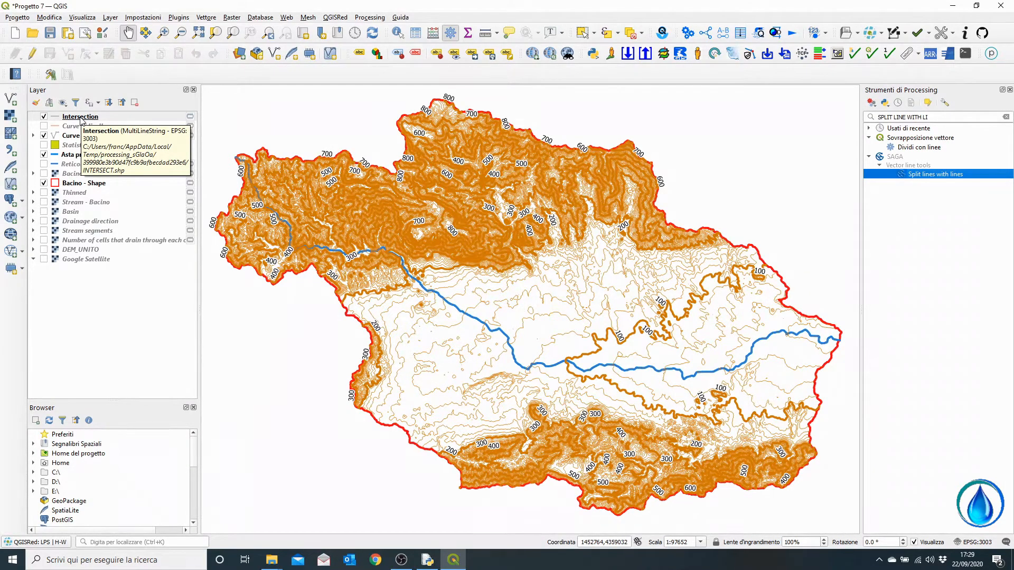
- Rename the Intersection layer as "Asta principale segmenti" and hide the original Asta principale layer
{"action": "right_click", "coordinate": [80, 118]}
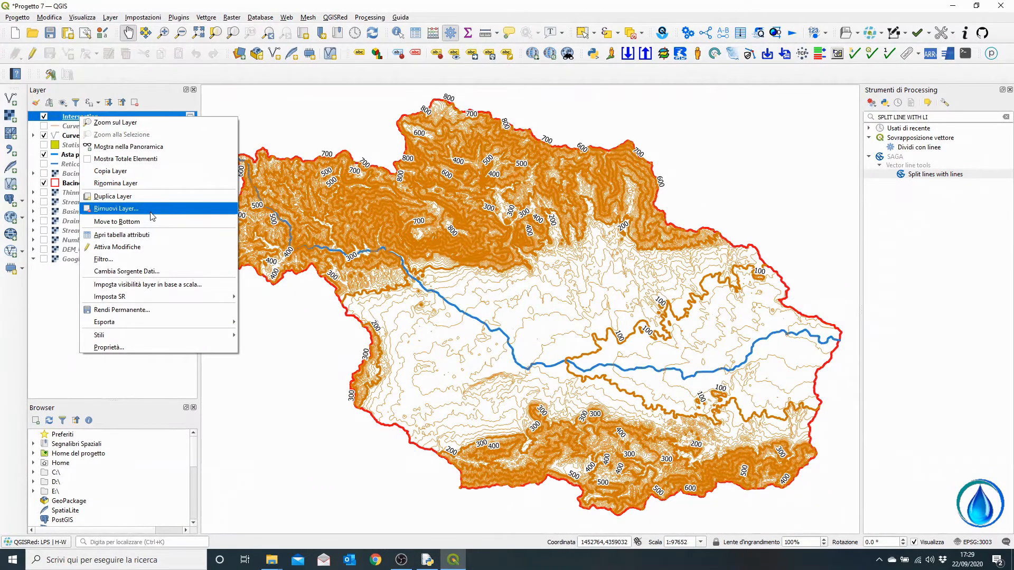
{"action": "left_click", "coordinate": [142, 183]}
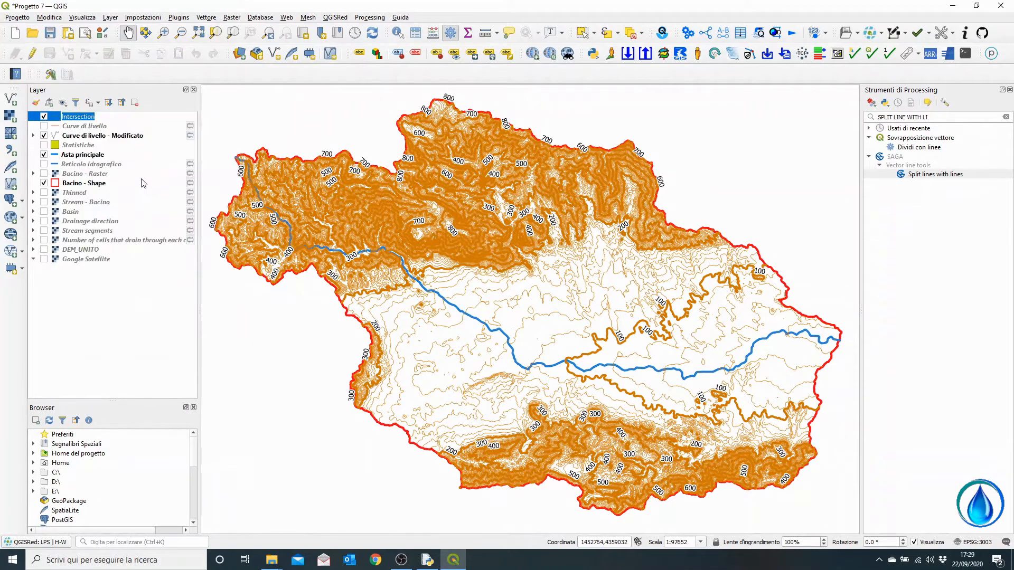
{"action": "key", "text": "BackSpace"}
{"action": "left_click", "coordinate": [220, 136]}
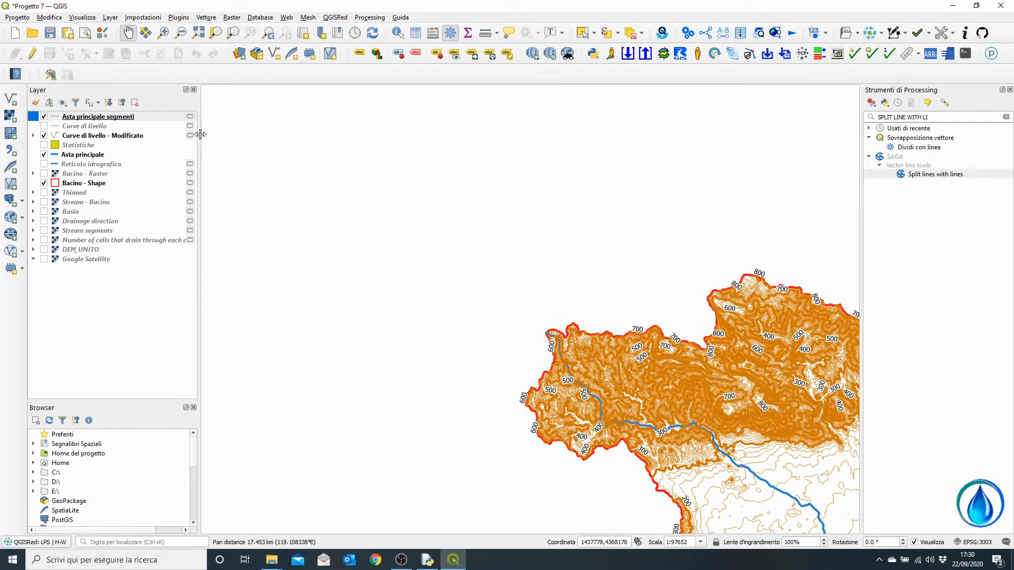
{"action": "left_click", "coordinate": [43, 154]}
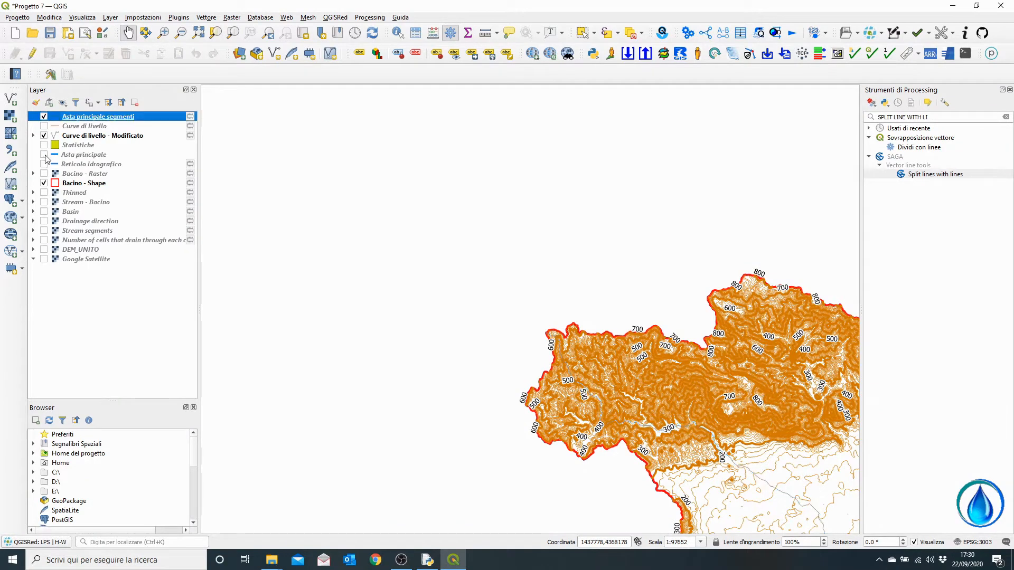
- Identify individual segments of Asta principale segmenti on the map to check the splits where contour lines cross the river
{"action": "left_click_drag", "start_coordinate": [606, 352], "coordinate": [326, 194]}
{"action": "scroll", "coordinate": [475, 317], "scroll_direction": "up", "scroll_amount": 4}
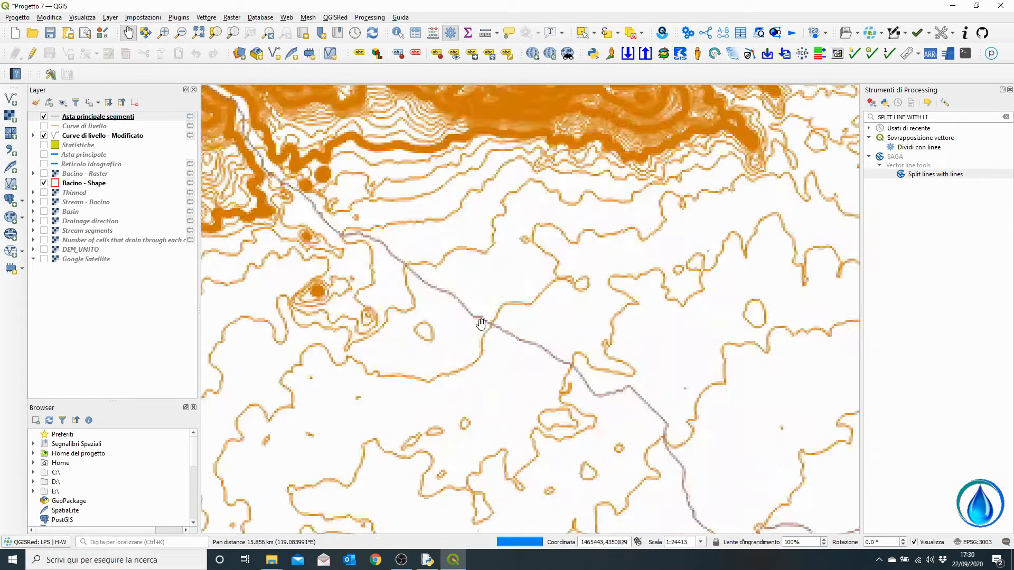
{"action": "left_click", "coordinate": [398, 32]}
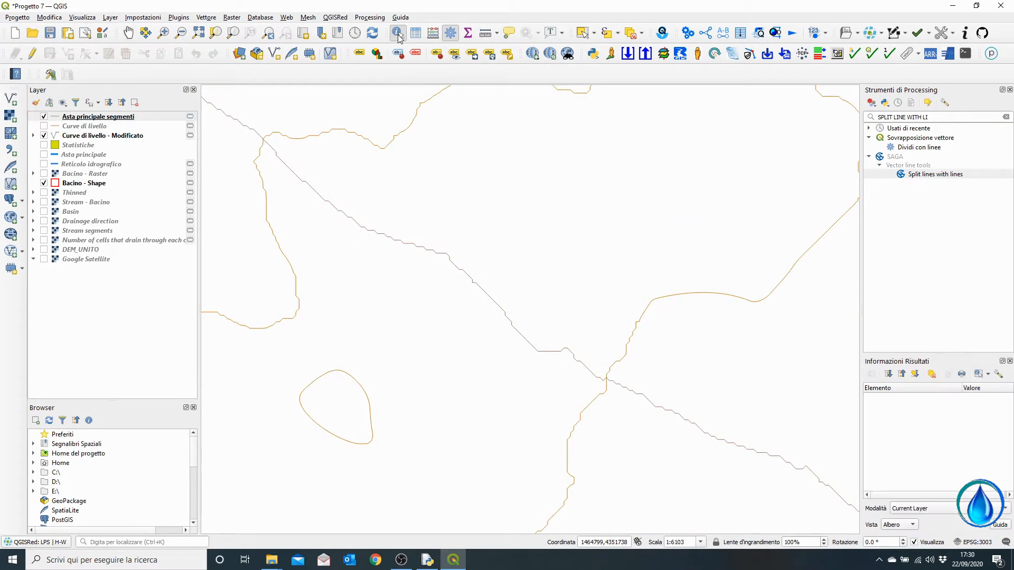
{"action": "left_click", "coordinate": [393, 240]}
{"action": "left_click_drag", "start_coordinate": [658, 410], "coordinate": [410, 219]}
{"action": "left_click", "coordinate": [547, 287]}
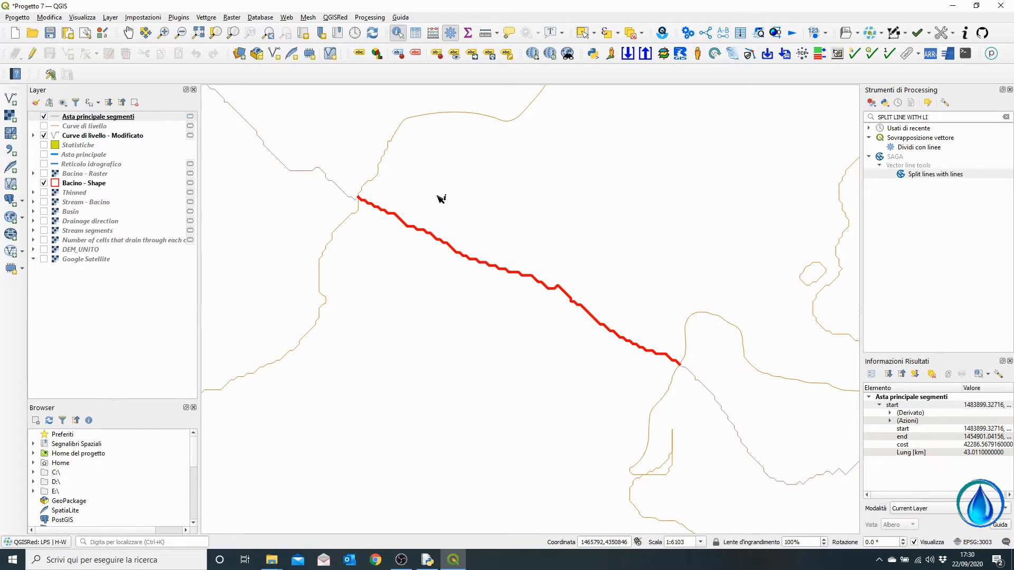
{"action": "scroll", "coordinate": [441, 199], "scroll_direction": "down", "scroll_amount": 1}
{"action": "left_click_drag", "start_coordinate": [369, 129], "coordinate": [422, 222]}
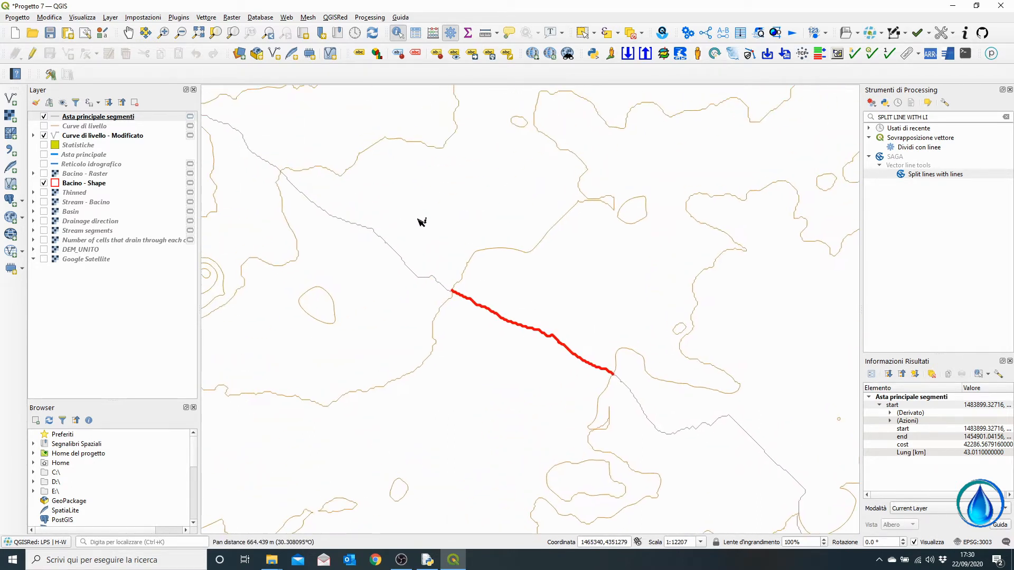
- Enable editing in the Asta principale segmenti attribute table and calculate a new decimal field named "Lung seg" with the expression $length
{"action": "right_click", "coordinate": [113, 117]}
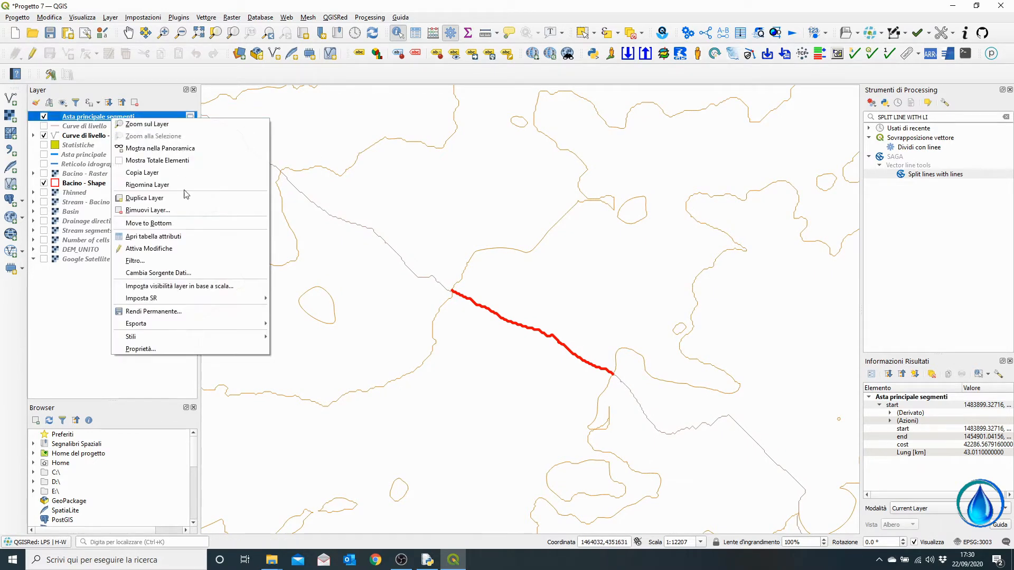
{"action": "left_click", "coordinate": [185, 236]}
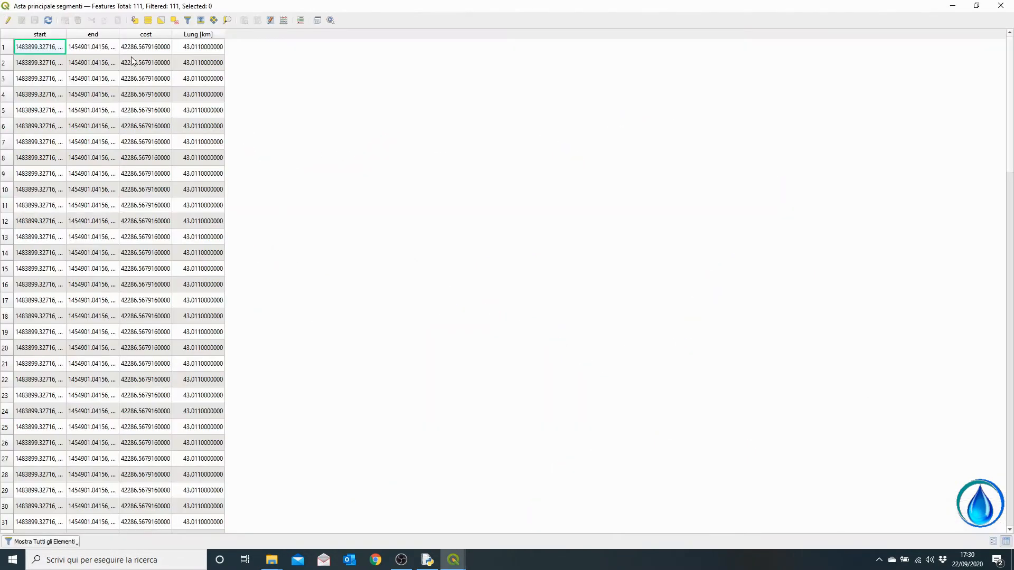
{"action": "left_click", "coordinate": [9, 21]}
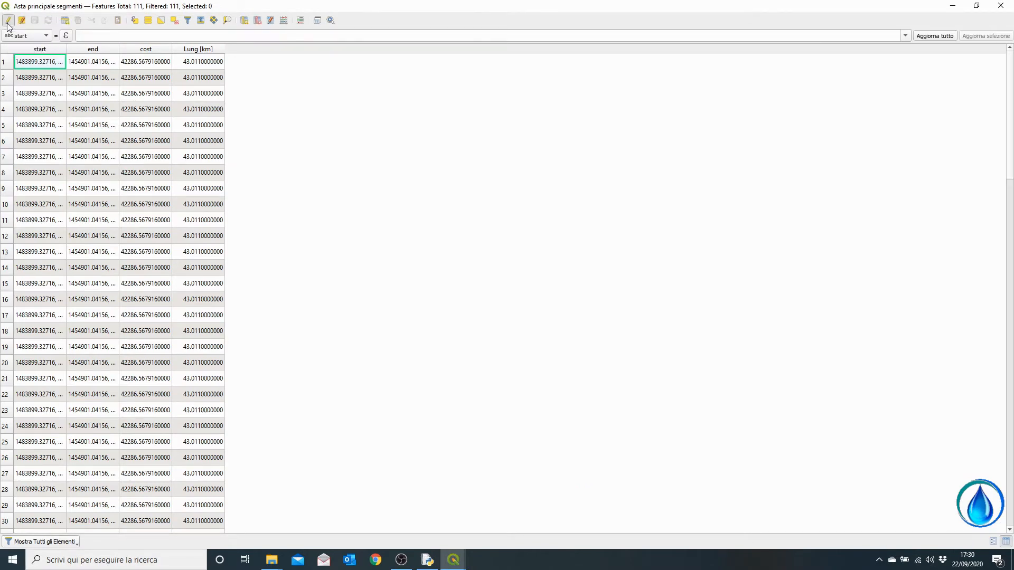
{"action": "left_click", "coordinate": [284, 21]}
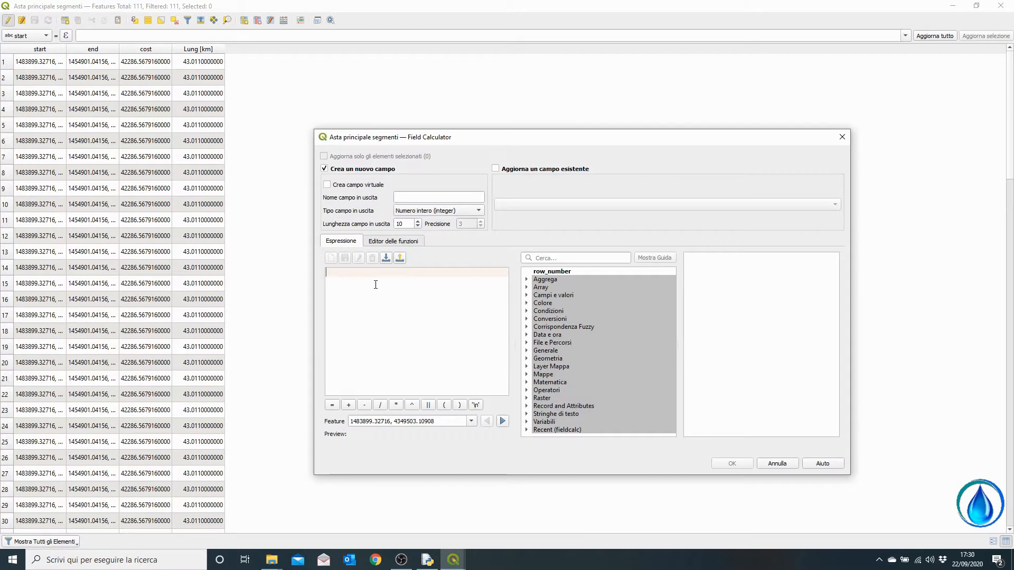
{"action": "left_click", "coordinate": [402, 196]}
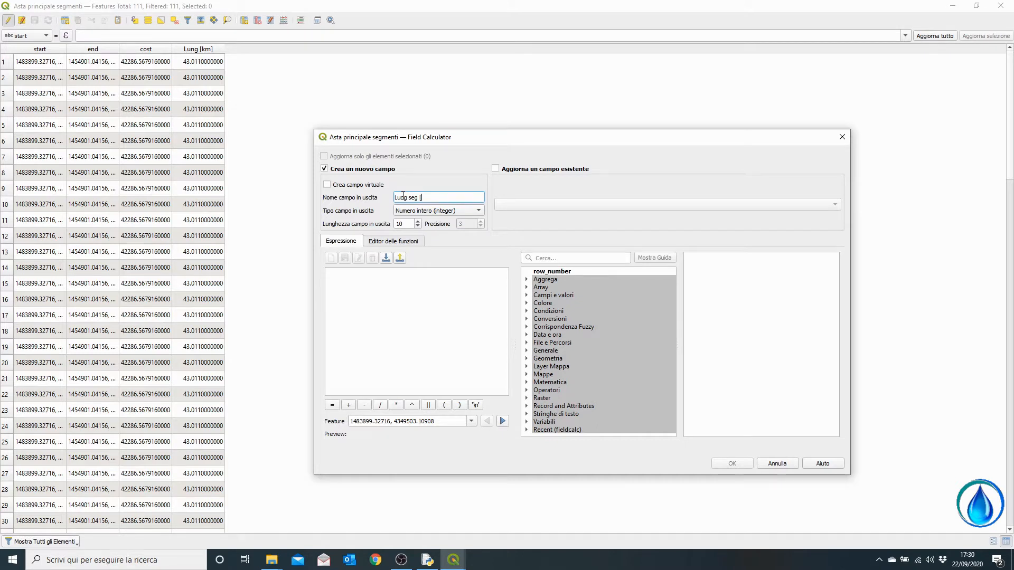
{"action": "left_click", "coordinate": [442, 211]}
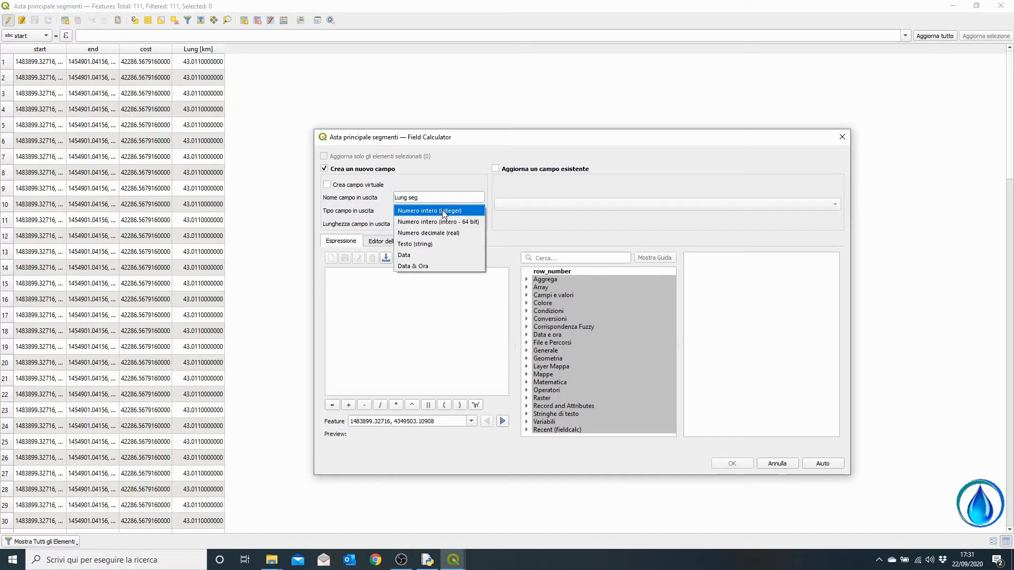
{"action": "left_click", "coordinate": [431, 236]}
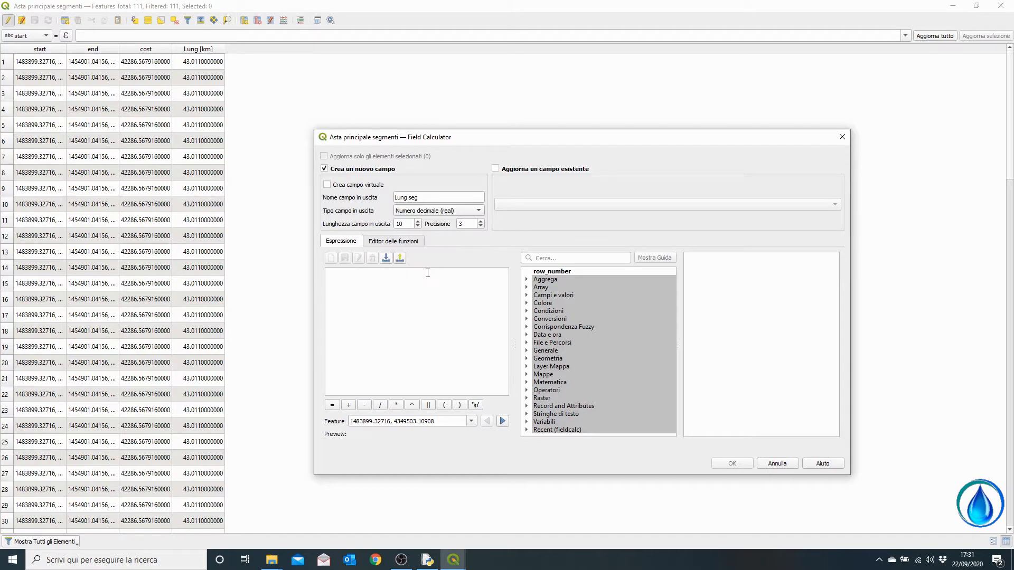
{"action": "left_click", "coordinate": [547, 257]}
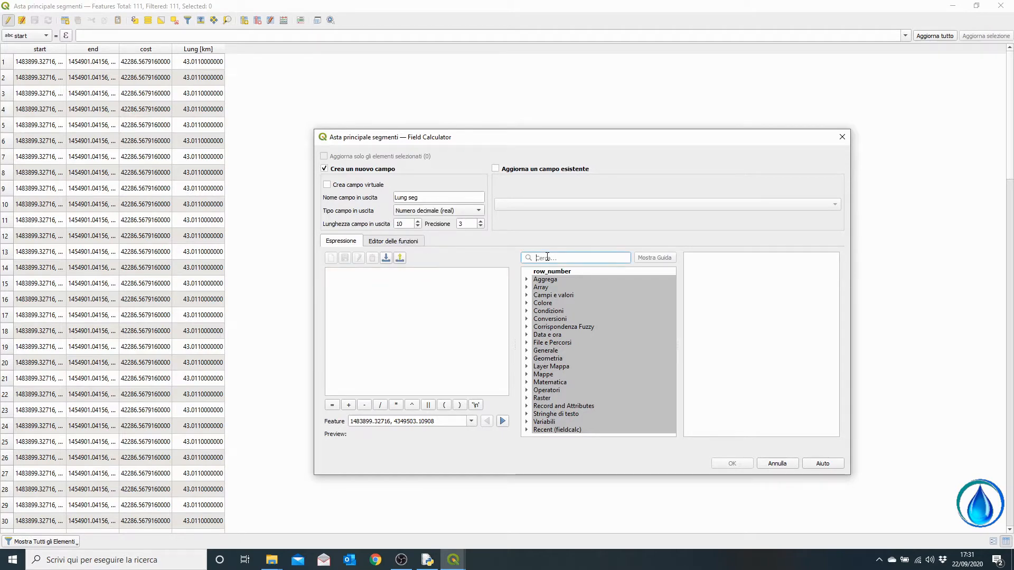
{"action": "type", "text": "leng"}
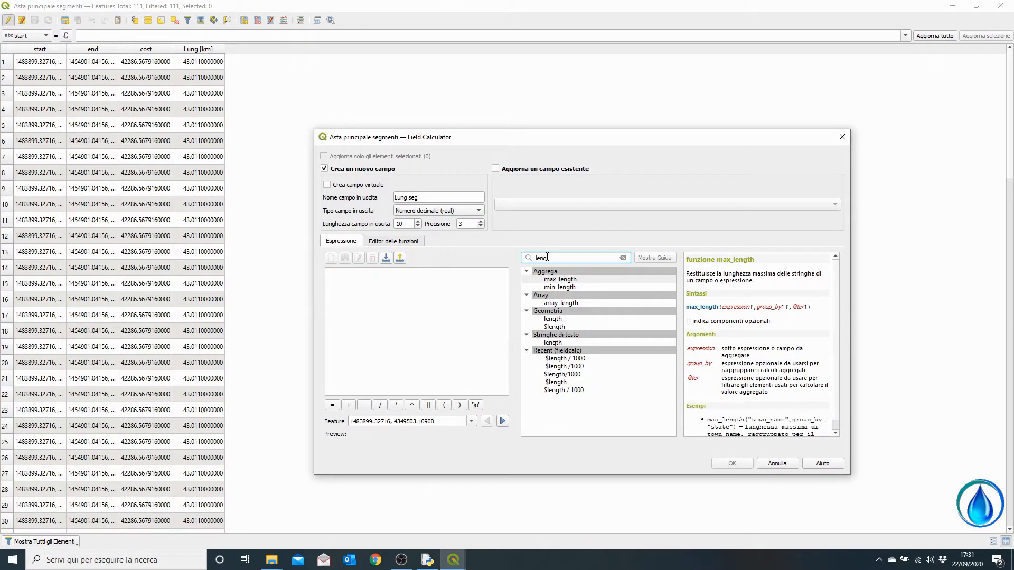
{"action": "double_click", "coordinate": [554, 327]}
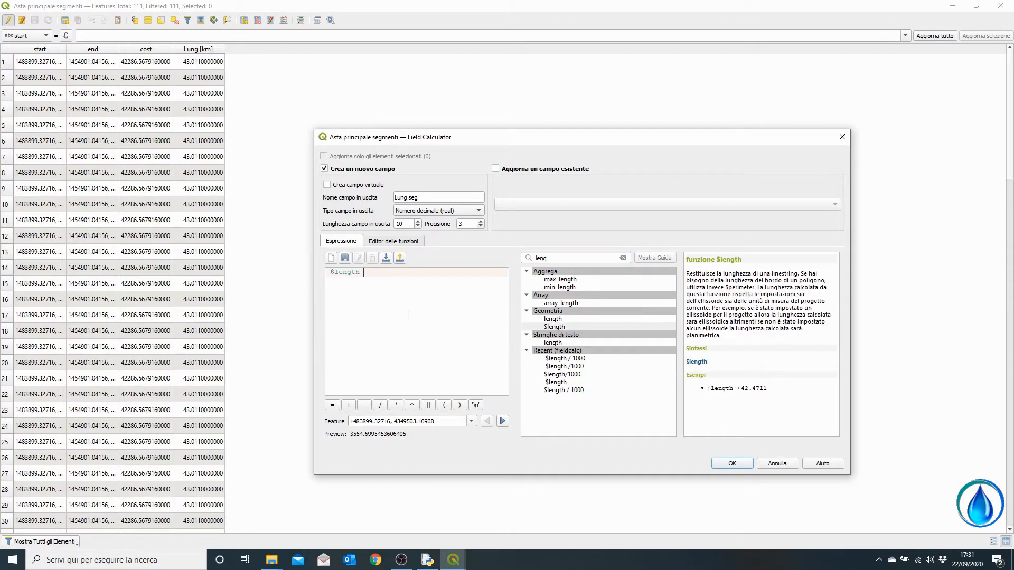
{"action": "left_click", "coordinate": [726, 464]}
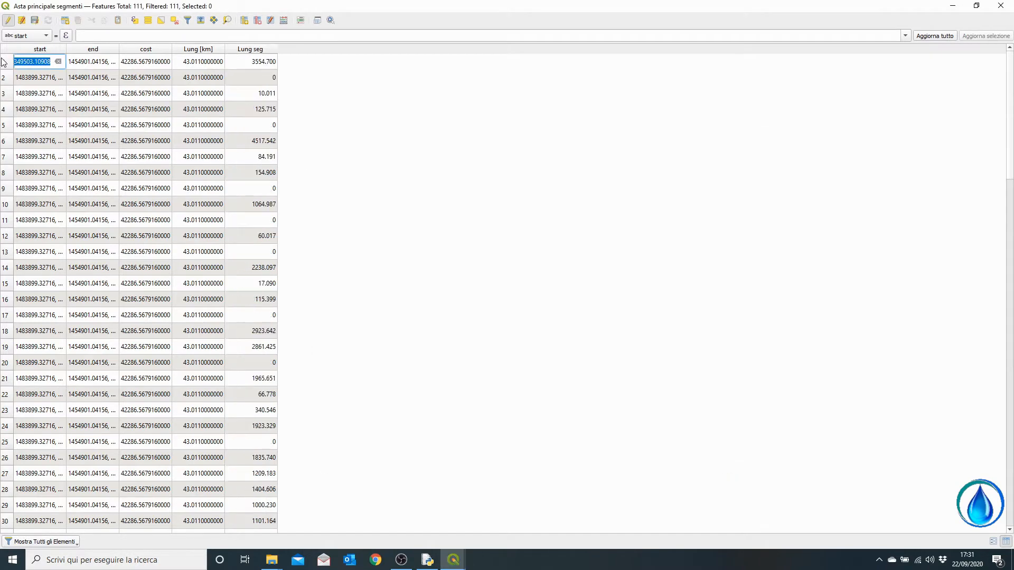
- Sort the table by Lung seg ascending, delete all rows with a segment length of 0, and save the edits
{"action": "left_click", "coordinate": [259, 51]}
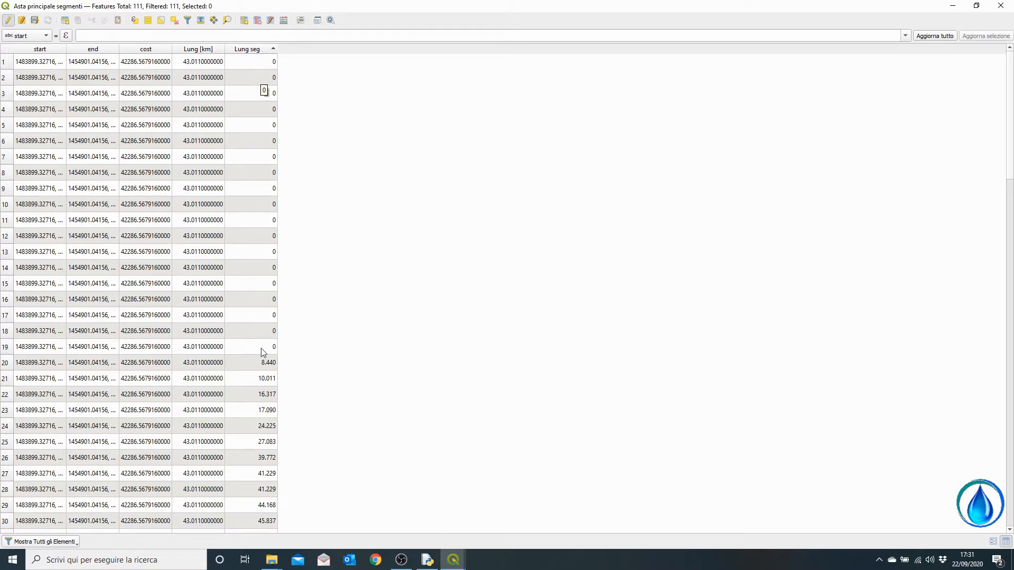
{"action": "left_click_drag", "start_coordinate": [4, 61], "coordinate": [10, 351]}
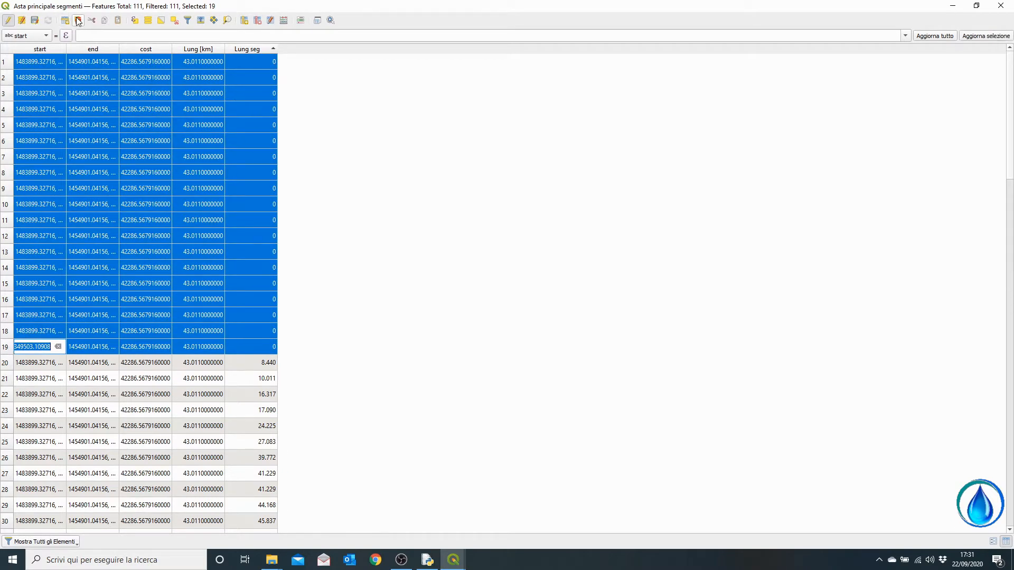
{"action": "left_click", "coordinate": [78, 20]}
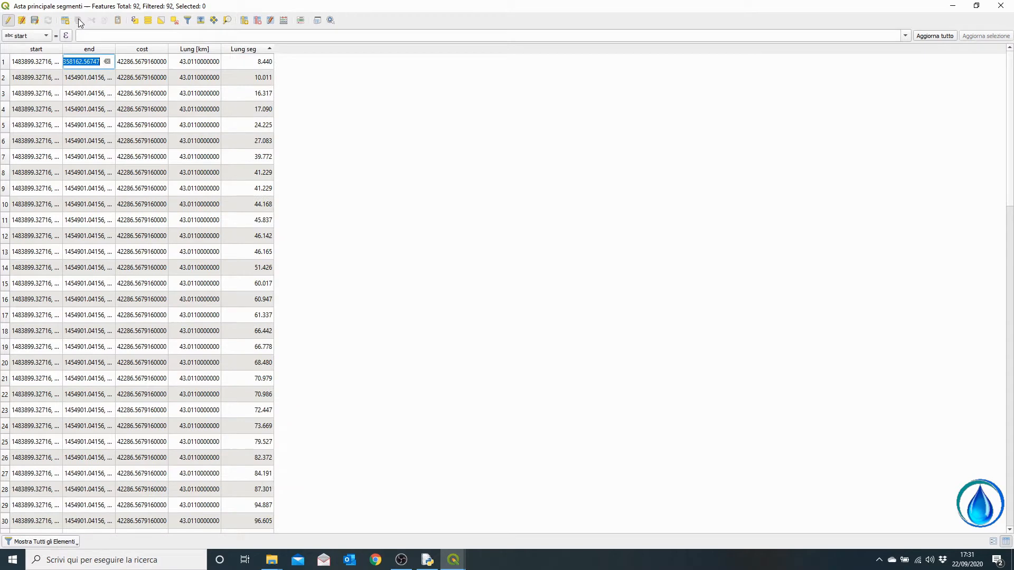
{"action": "left_click", "coordinate": [35, 21]}
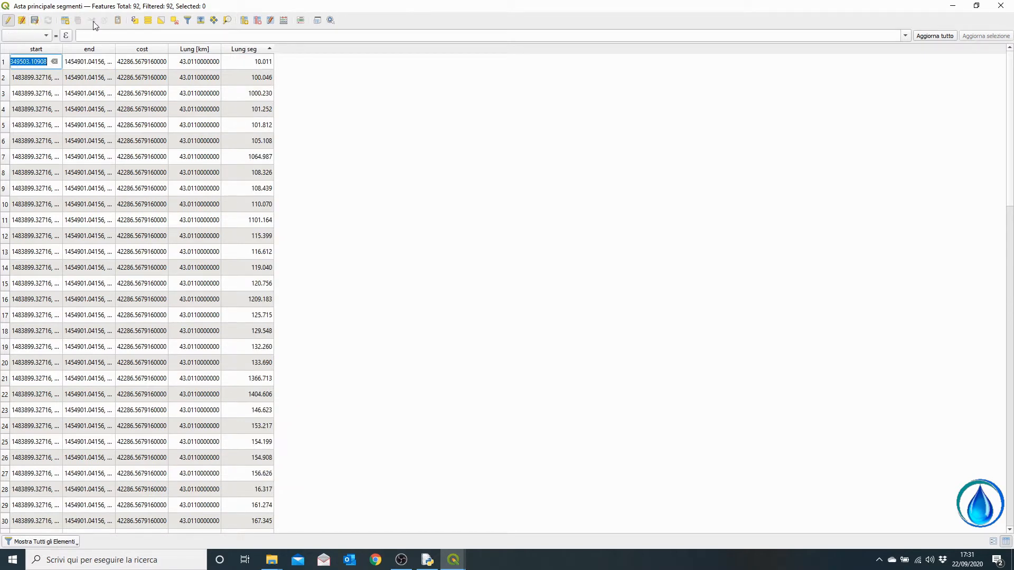
- Add an integer field named "ID" calculated with the expression $id, save the edits, and check the numbering from first to last row
{"action": "left_click", "coordinate": [284, 20]}
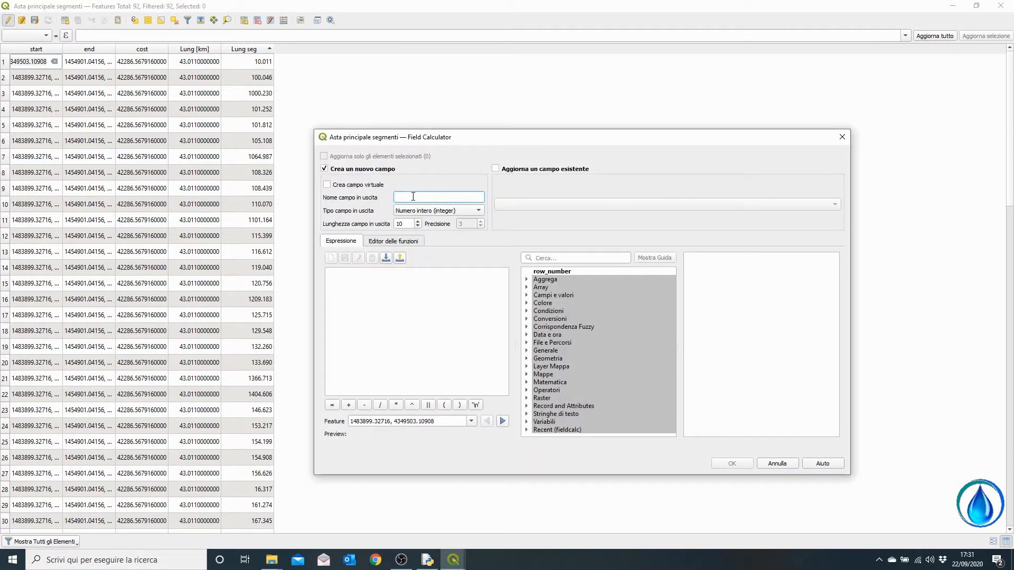
{"action": "type", "text": "ID"}
{"action": "left_click", "coordinate": [414, 287]}
{"action": "left_click", "coordinate": [546, 258]}
{"action": "type", "text": "ID"}
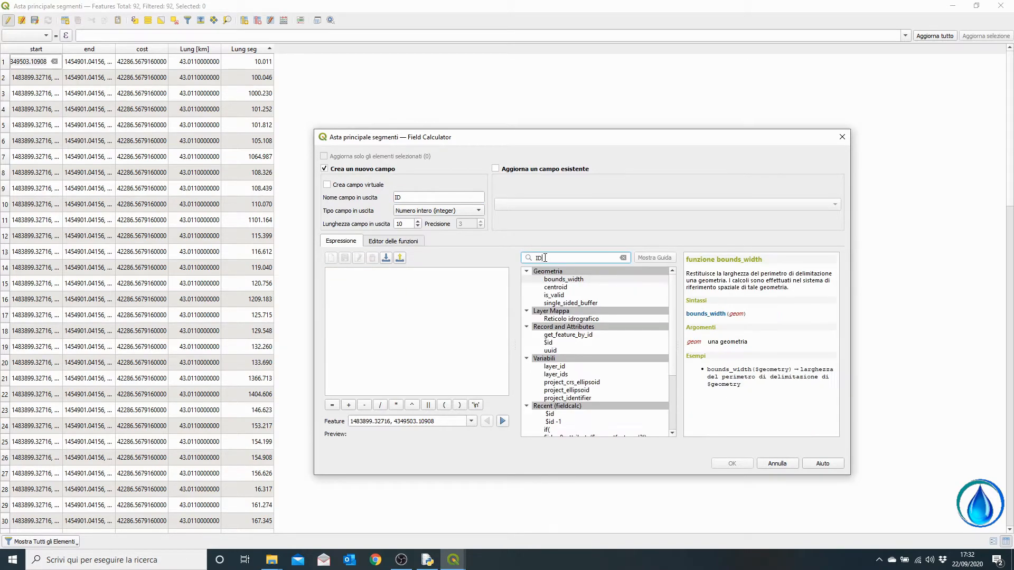
{"action": "left_click", "coordinate": [550, 343]}
{"action": "double_click", "coordinate": [562, 344]}
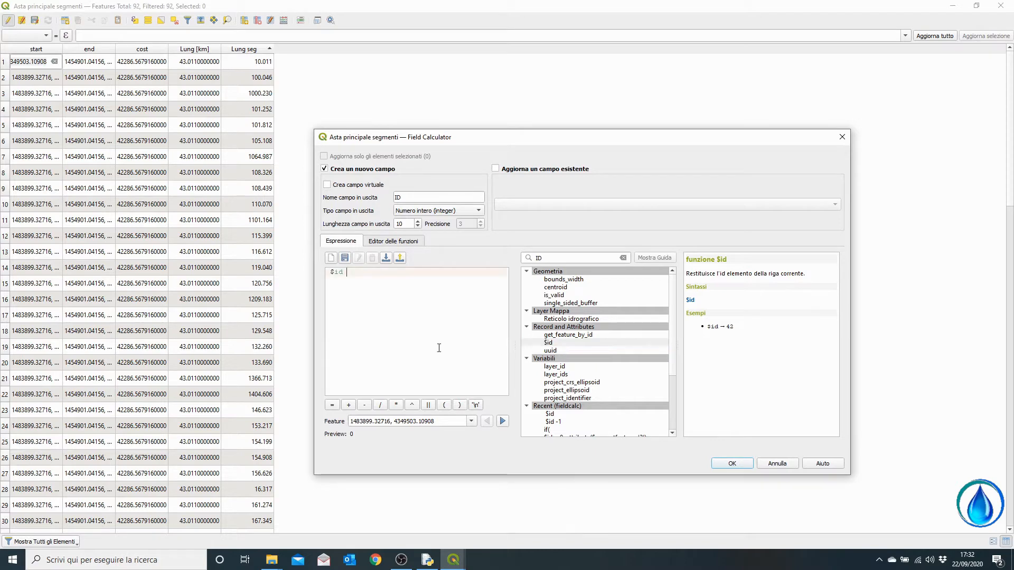
{"action": "left_click", "coordinate": [733, 465]}
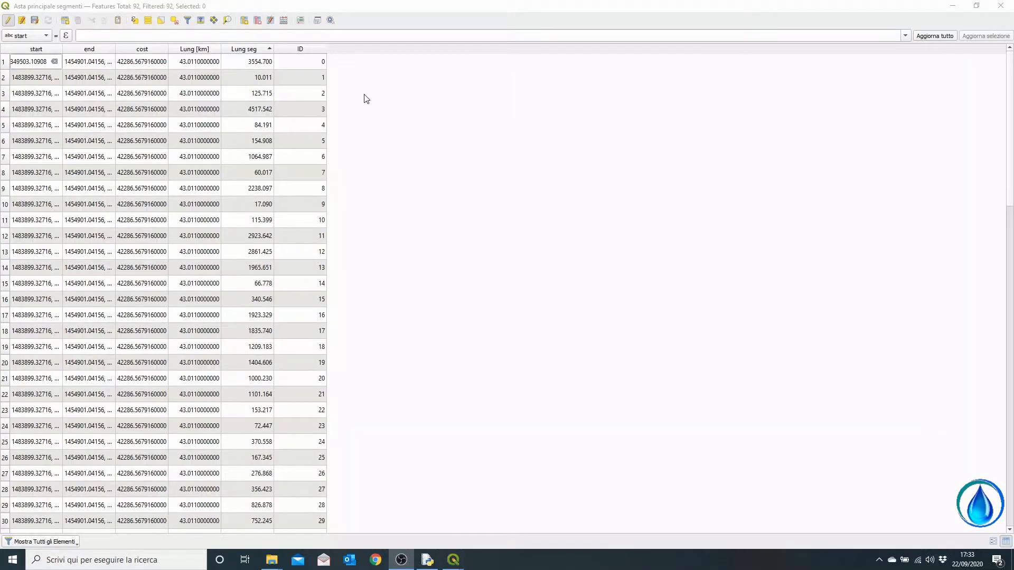
{"action": "left_click", "coordinate": [37, 24]}
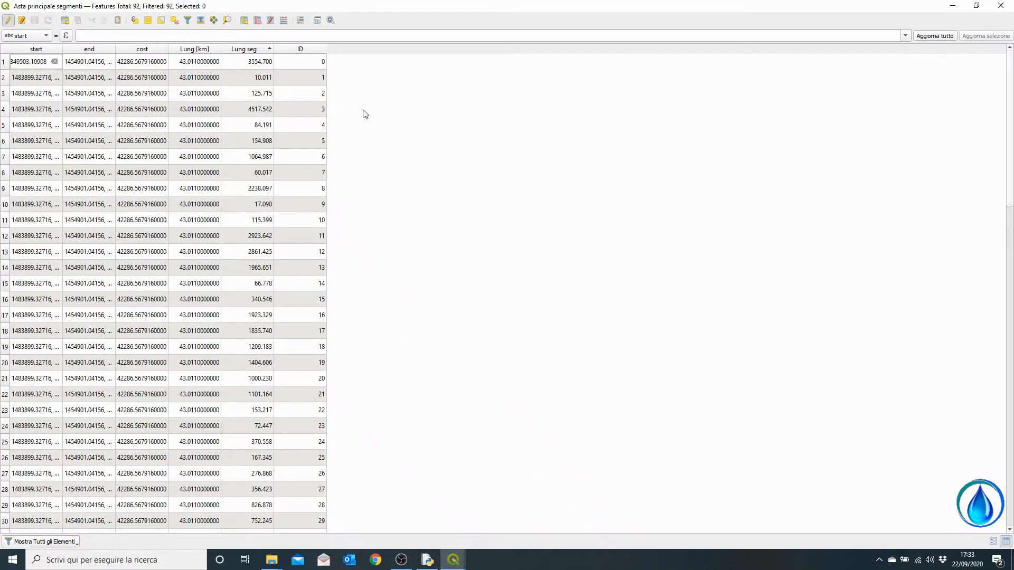
{"action": "double_click", "coordinate": [318, 63]}
{"action": "scroll", "coordinate": [310, 240], "scroll_direction": "down", "scroll_amount": 20}
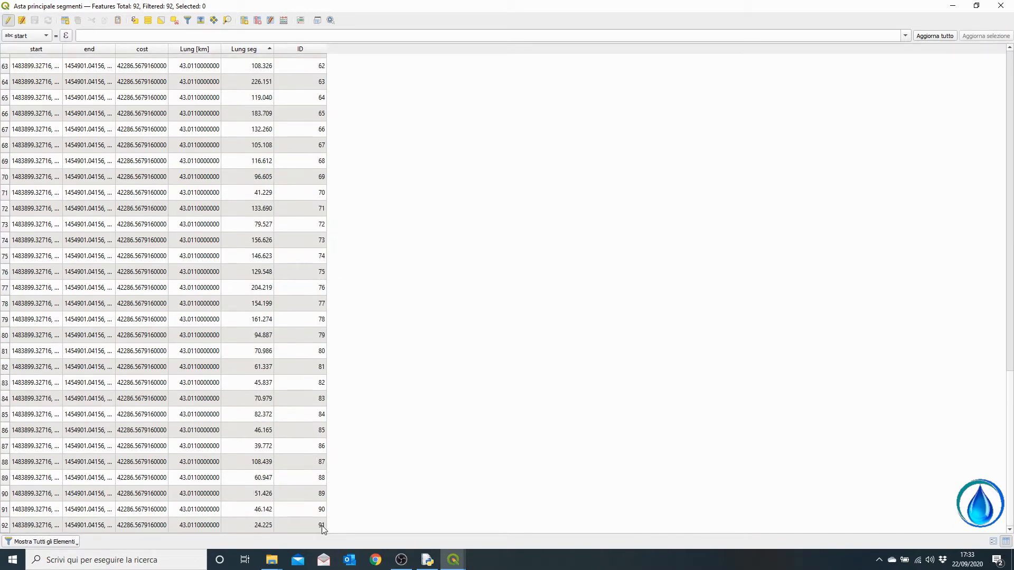
{"action": "scroll", "coordinate": [364, 408], "scroll_direction": "up", "scroll_amount": 20}
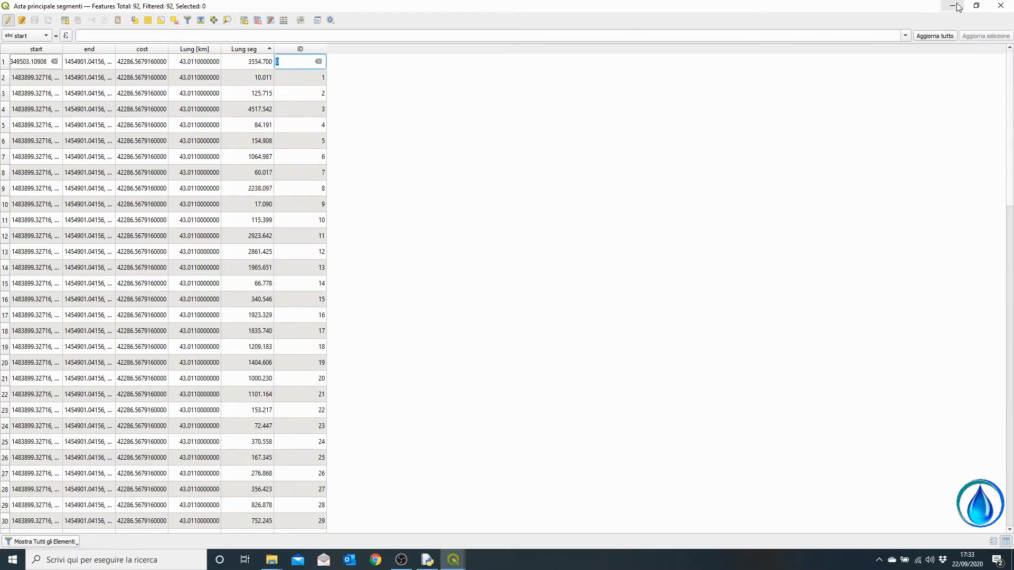
- Close the Asta principale segmenti attribute table, dismiss the error notice and bring the whole basin into view
{"action": "left_click", "coordinate": [995, 7]}
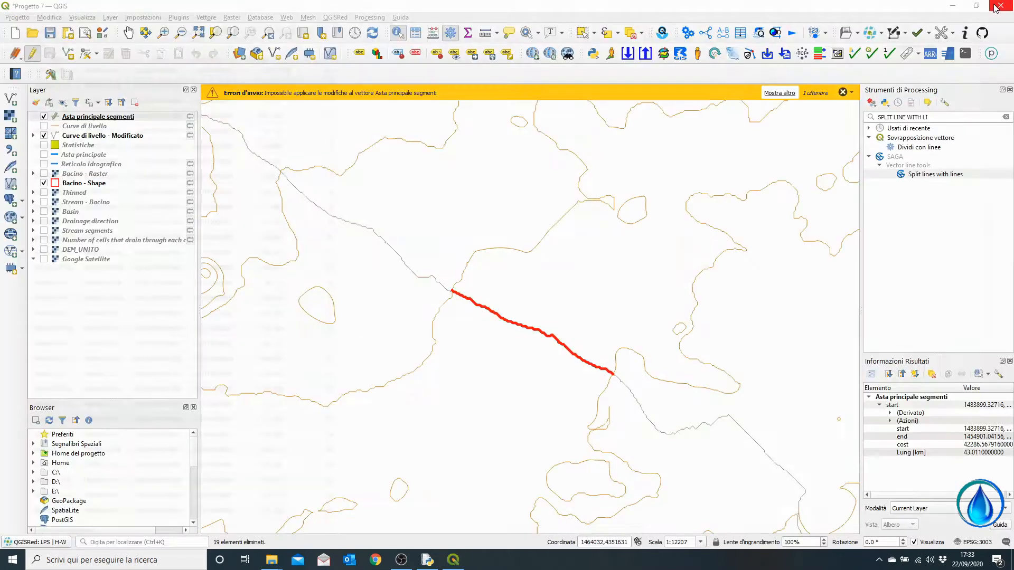
{"action": "left_click", "coordinate": [843, 93]}
{"action": "scroll", "coordinate": [480, 222], "scroll_direction": "down", "scroll_amount": 1}
{"action": "scroll", "coordinate": [480, 222], "scroll_direction": "down", "scroll_amount": 3}
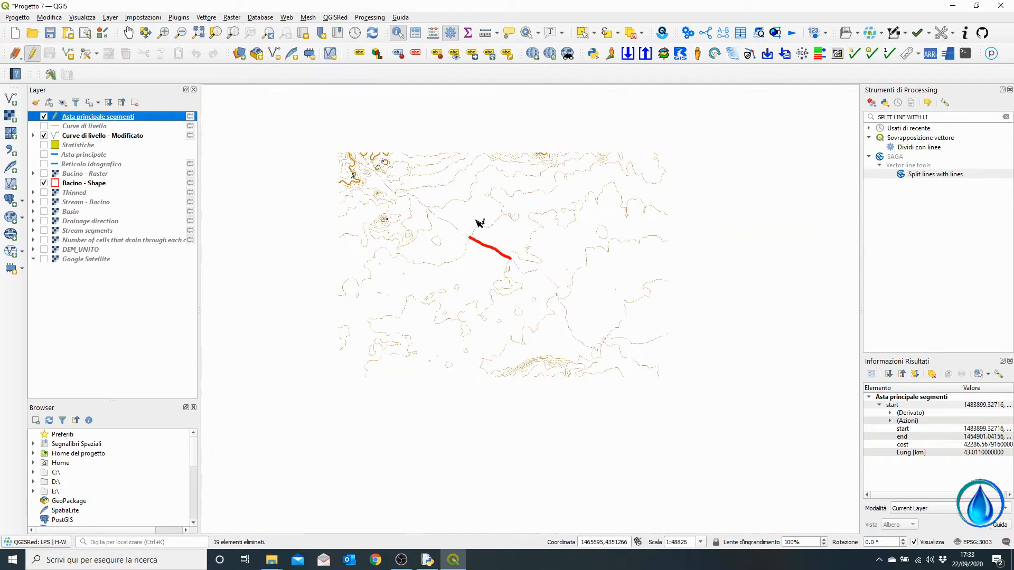
{"action": "left_click_drag", "start_coordinate": [482, 224], "coordinate": [467, 321]}
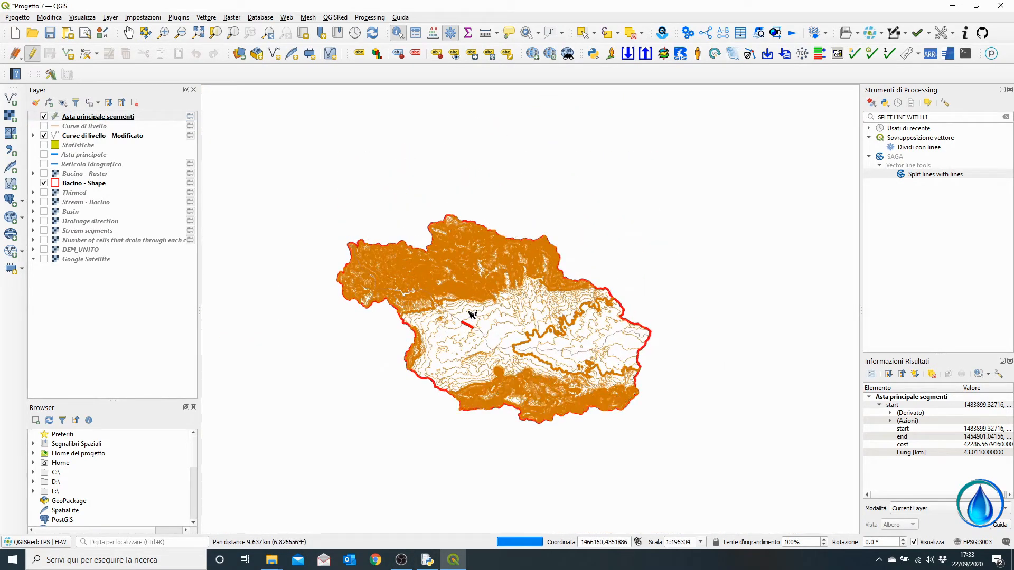
{"action": "scroll", "coordinate": [468, 319], "scroll_direction": "up", "scroll_amount": 1}
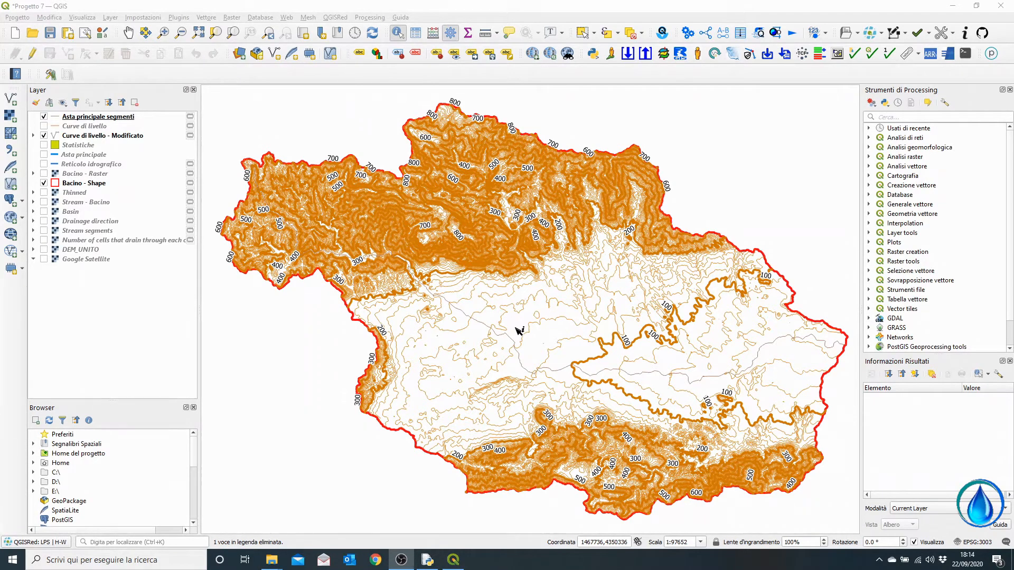
- Extract the vertex with index 0 of every Asta principale segmenti line into a temporary point layer using Extract specific vertices
{"action": "left_click", "coordinate": [906, 118]}
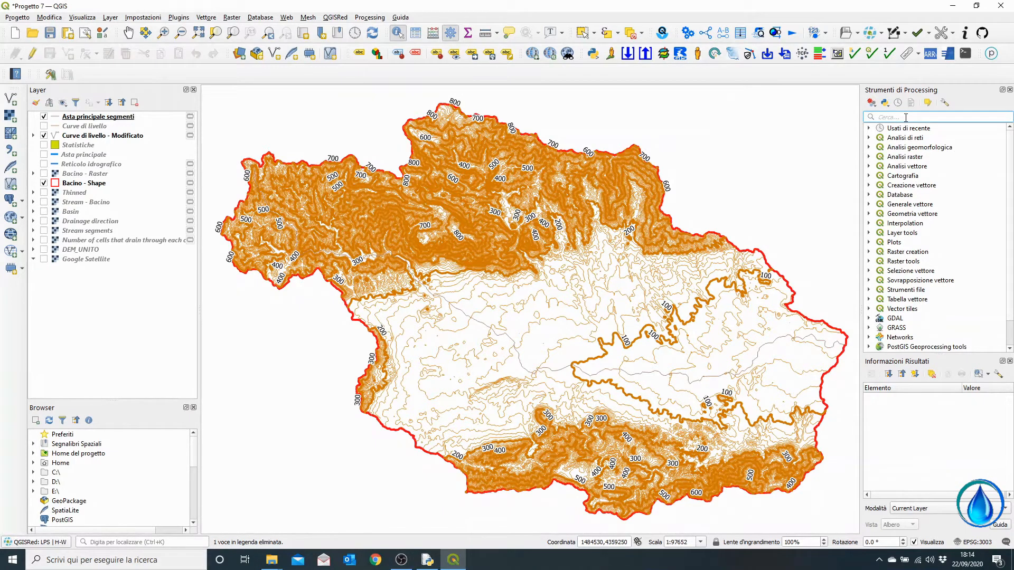
{"action": "type", "text": "XTRAC"}
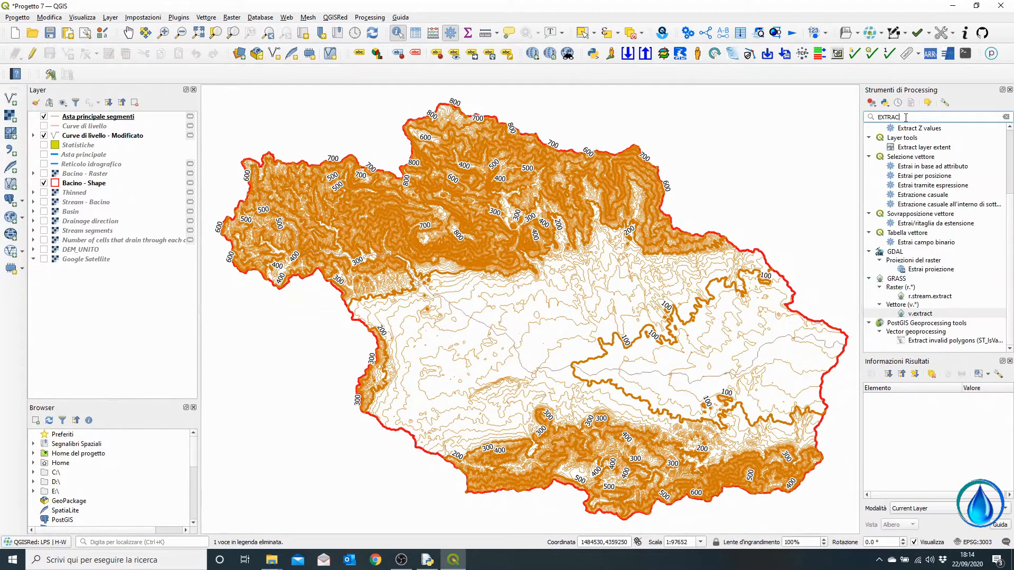
{"action": "type", "text": "T SPECIFIC"}
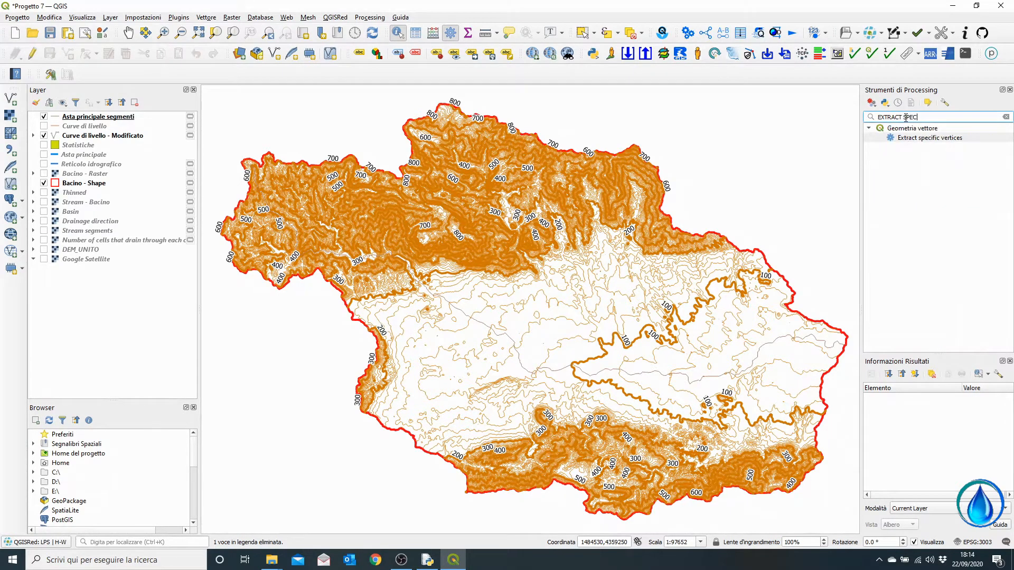
{"action": "left_click", "coordinate": [928, 141]}
{"action": "double_click", "coordinate": [929, 140]}
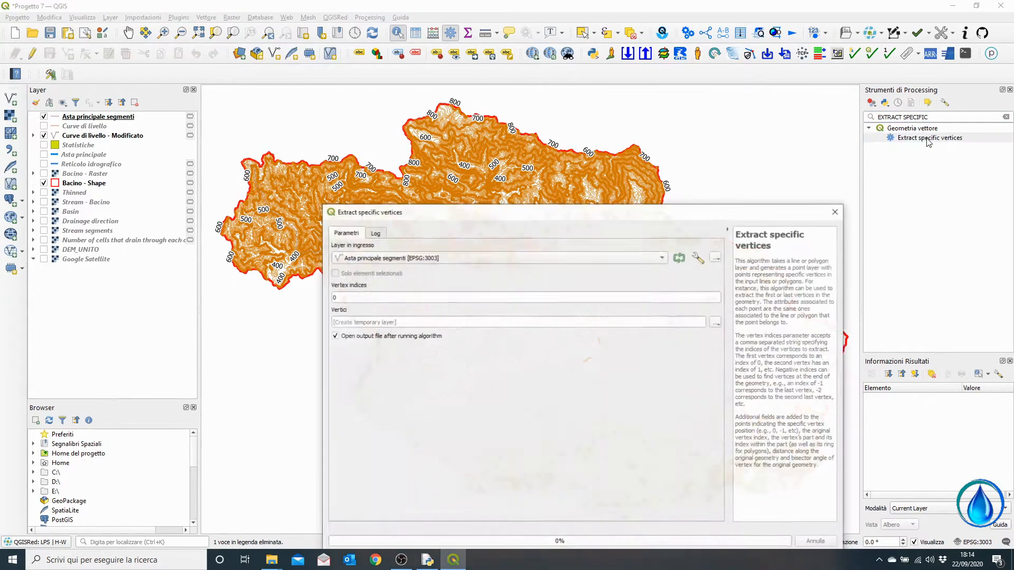
{"action": "left_click_drag", "start_coordinate": [526, 214], "coordinate": [485, 143]}
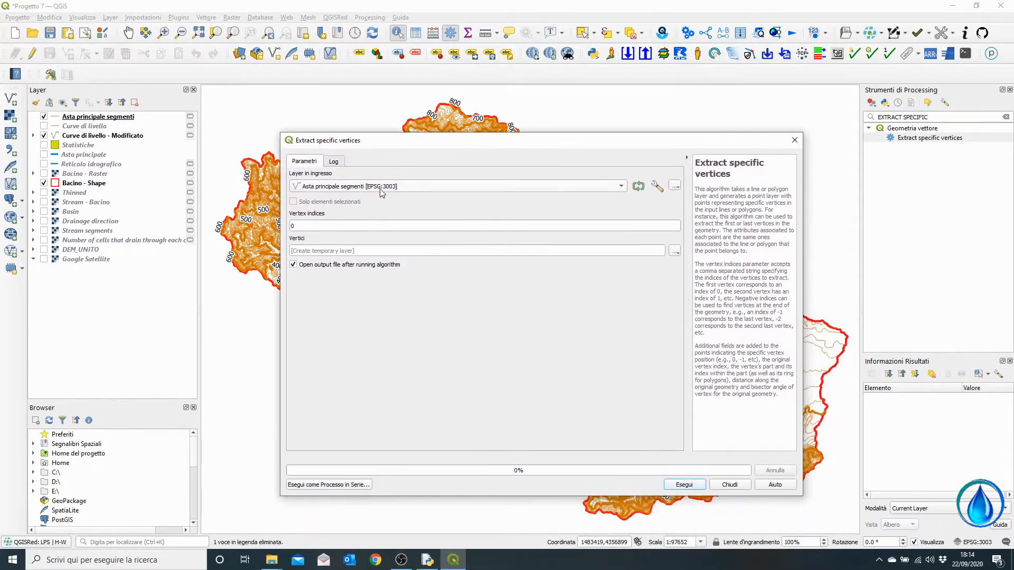
{"action": "left_click", "coordinate": [368, 189]}
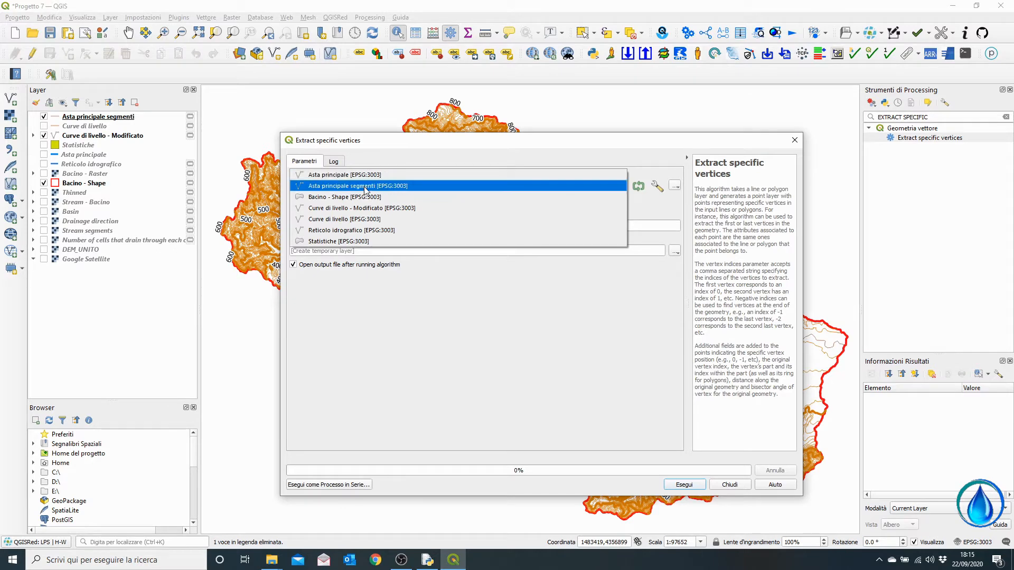
{"action": "left_click", "coordinate": [366, 190]}
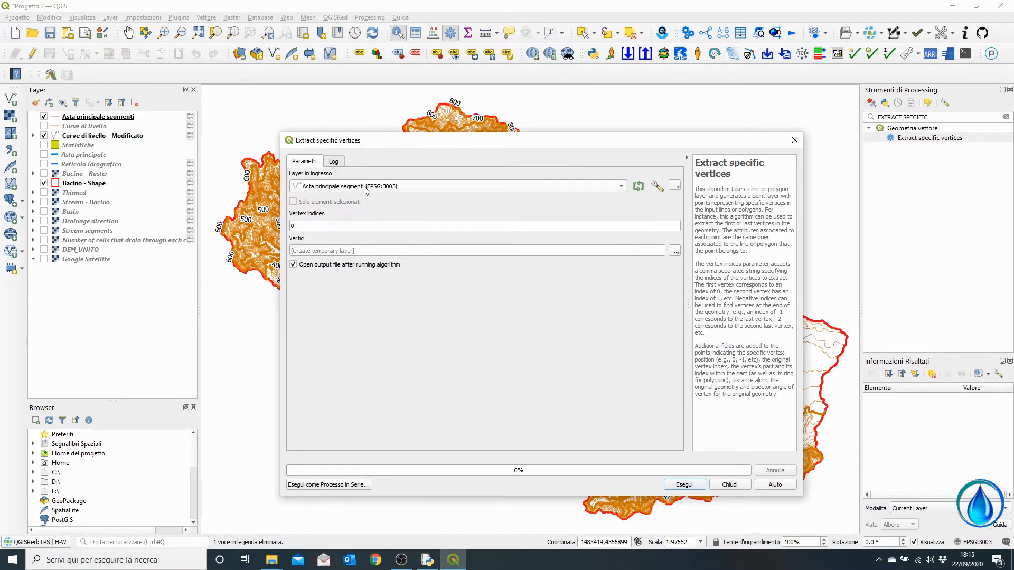
{"action": "left_click", "coordinate": [682, 484]}
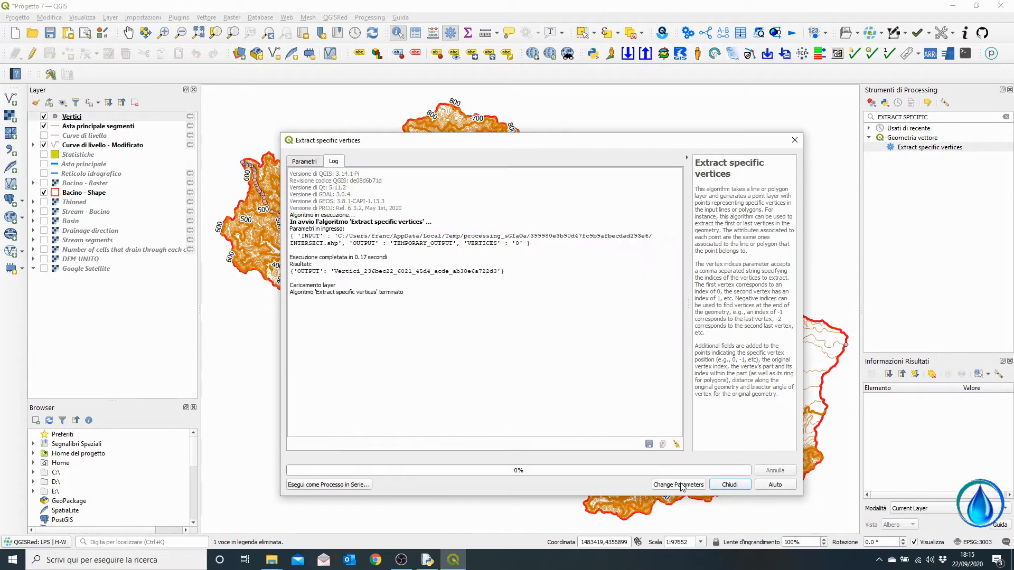
{"action": "left_click", "coordinate": [794, 142]}
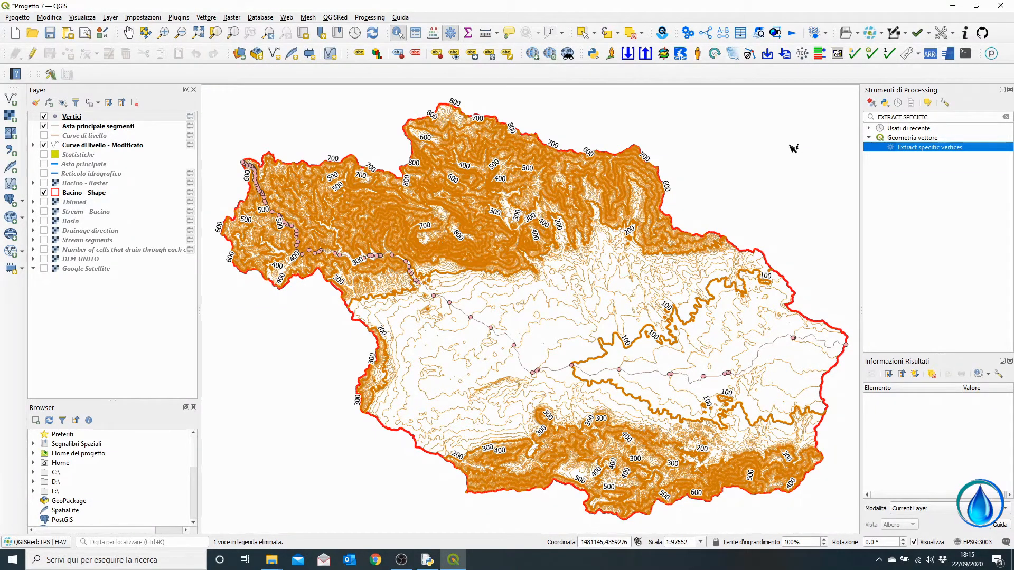
- Examine the extracted vertices along the river from the basin outlet to its upstream end, checking their positions at the contour crossings
{"action": "scroll", "coordinate": [844, 349], "scroll_direction": "up", "scroll_amount": 4}
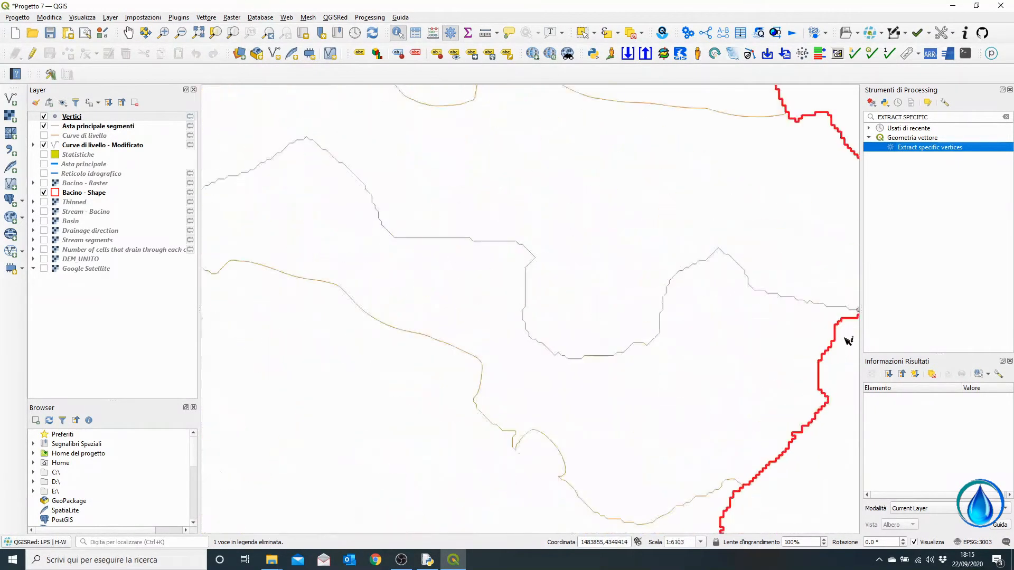
{"action": "scroll", "coordinate": [766, 320], "scroll_direction": "down", "scroll_amount": 1}
{"action": "scroll", "coordinate": [523, 287], "scroll_direction": "down", "scroll_amount": 1}
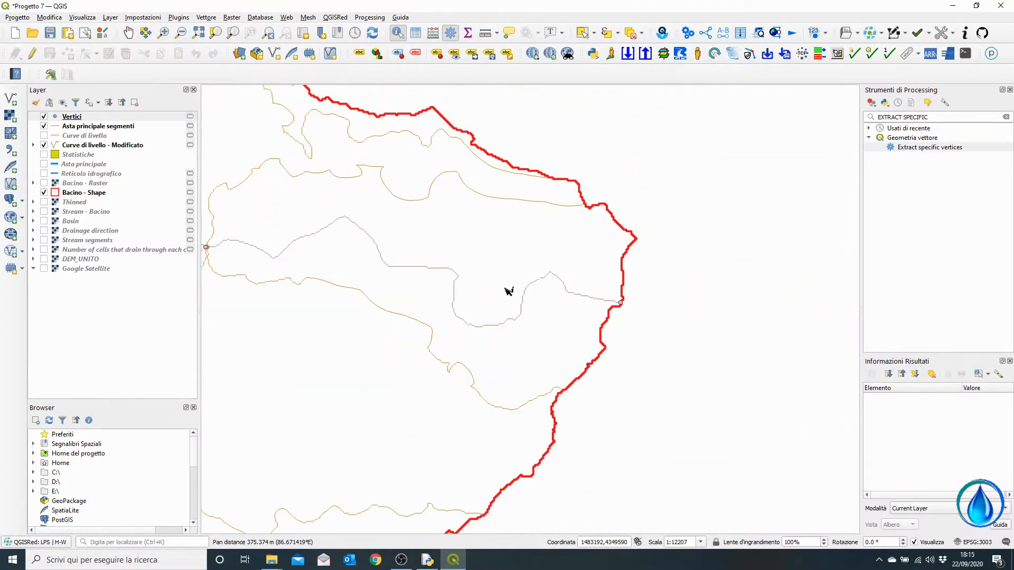
{"action": "scroll", "coordinate": [351, 267], "scroll_direction": "up", "scroll_amount": 3}
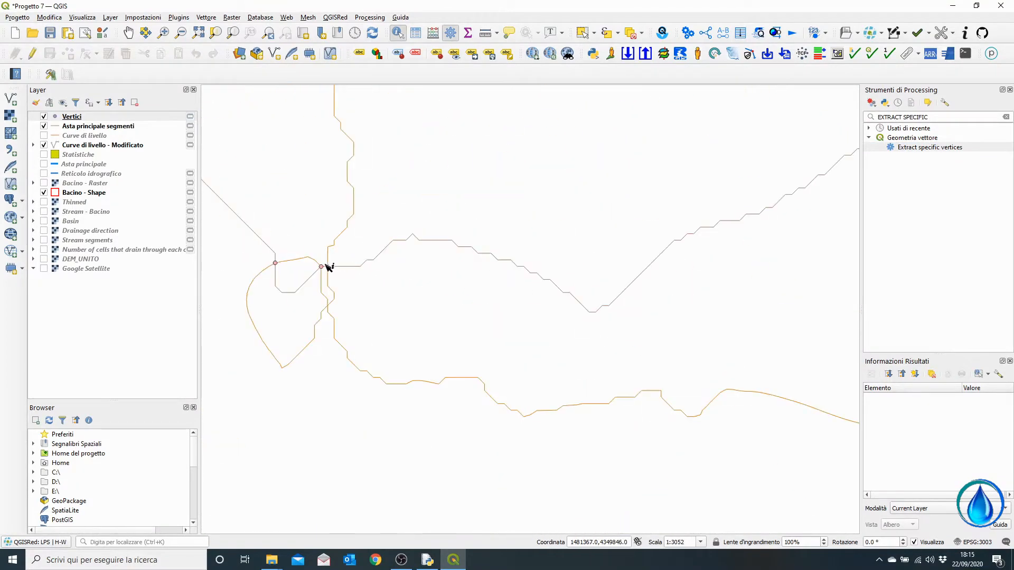
{"action": "scroll", "coordinate": [338, 312], "scroll_direction": "down", "scroll_amount": 3}
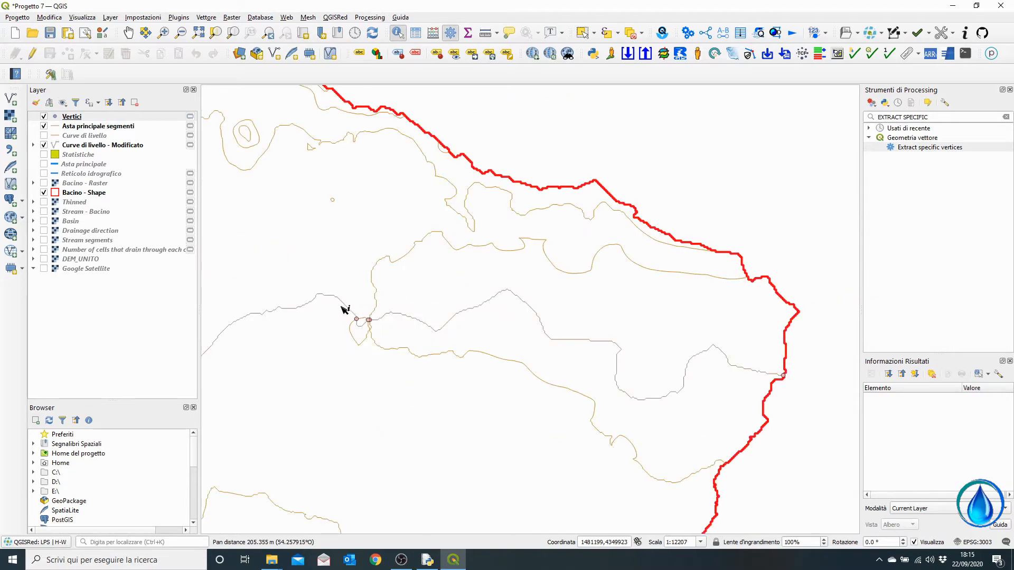
{"action": "left_click_drag", "start_coordinate": [289, 313], "coordinate": [516, 275]}
{"action": "scroll", "coordinate": [435, 317], "scroll_direction": "down", "scroll_amount": 3}
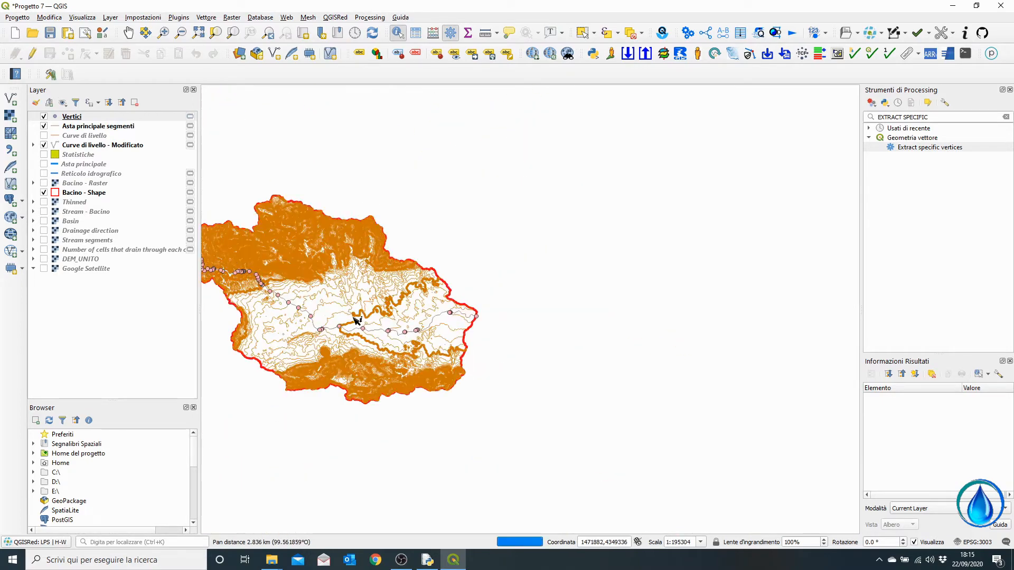
{"action": "left_click_drag", "start_coordinate": [356, 319], "coordinate": [513, 372]}
{"action": "scroll", "coordinate": [353, 294], "scroll_direction": "up", "scroll_amount": 4}
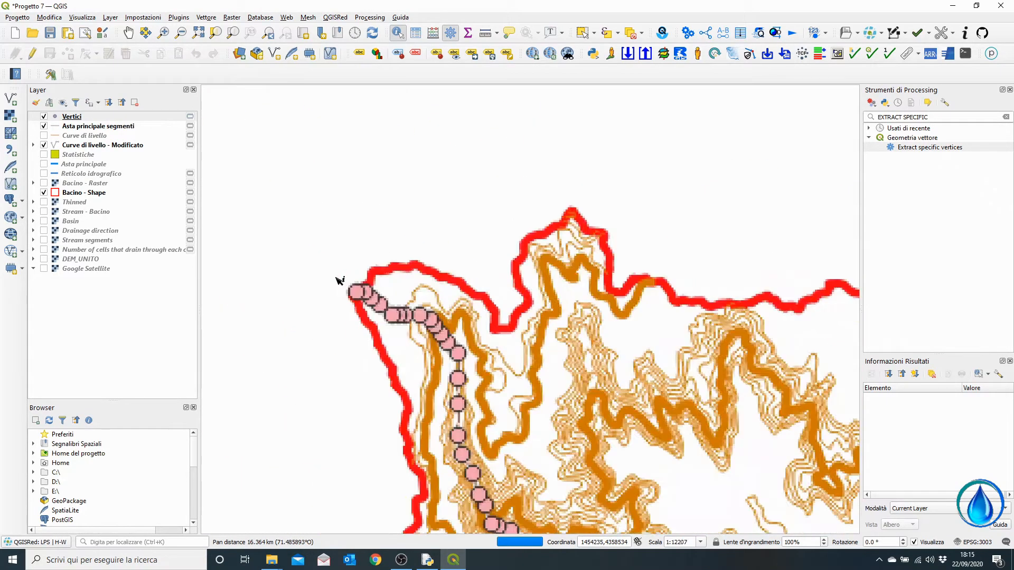
{"action": "scroll", "coordinate": [353, 294], "scroll_direction": "up", "scroll_amount": 4}
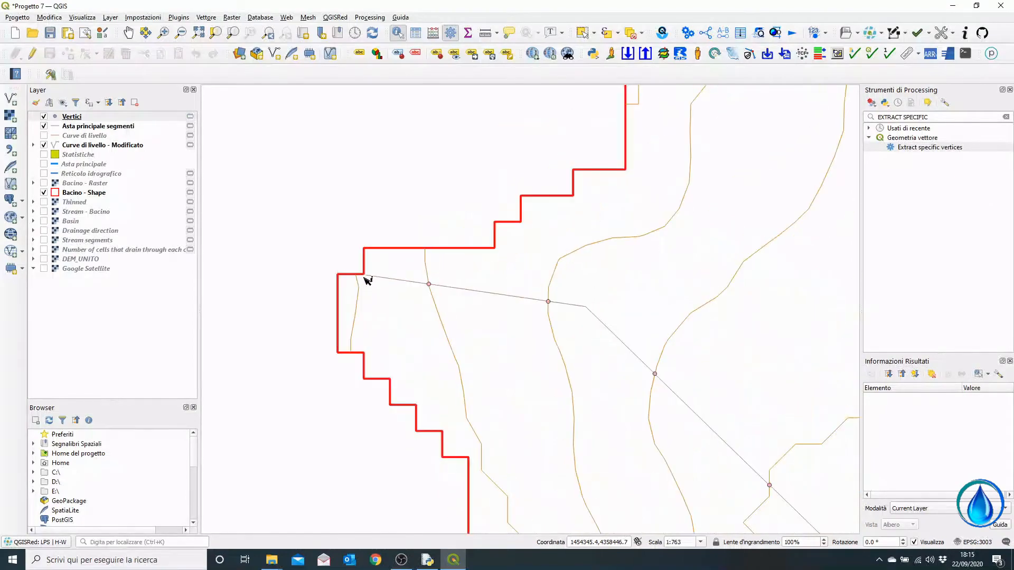
{"action": "scroll", "coordinate": [370, 278], "scroll_direction": "down", "scroll_amount": 5}
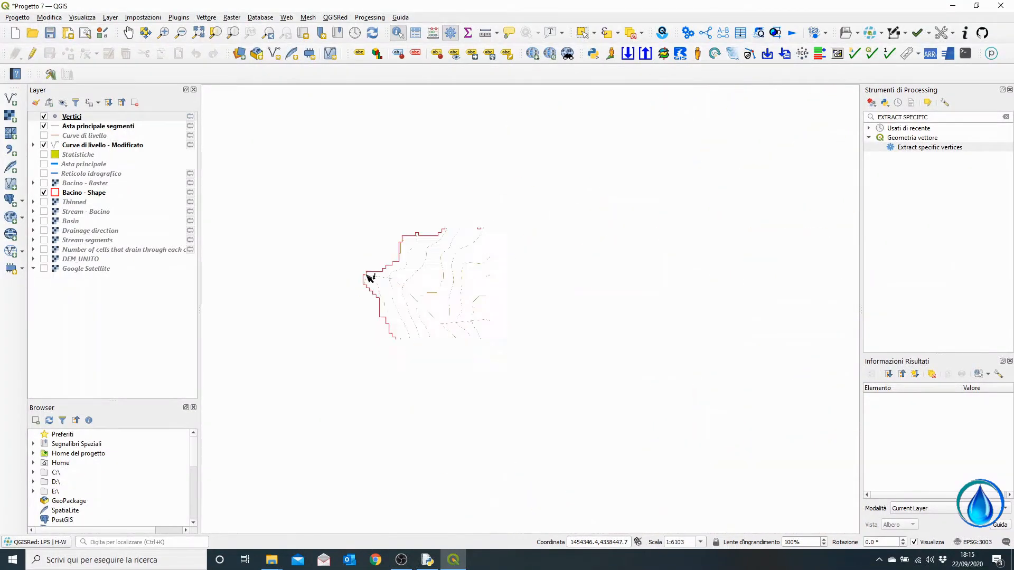
{"action": "scroll", "coordinate": [370, 277], "scroll_direction": "down", "scroll_amount": 1}
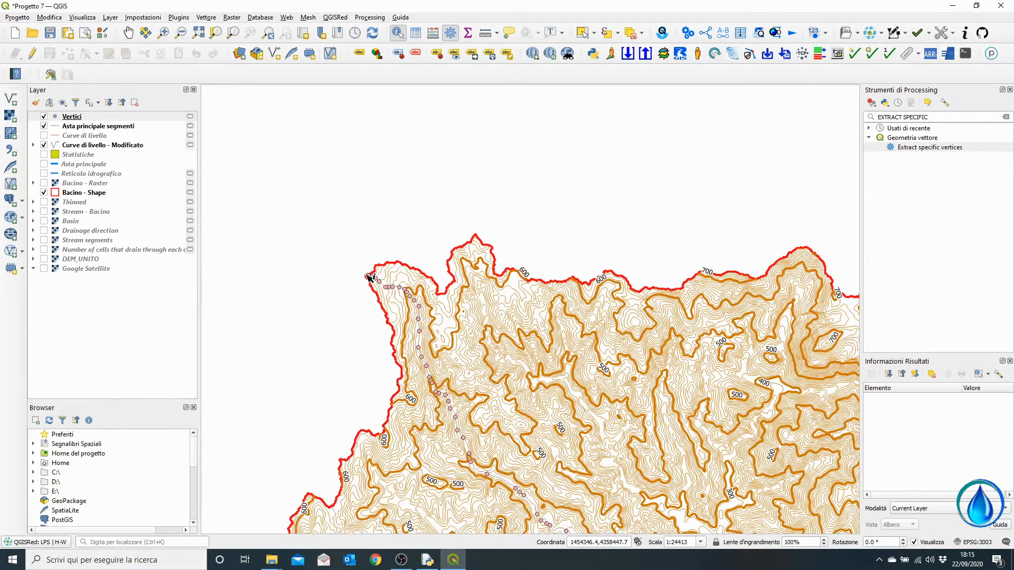
{"action": "left_click_drag", "start_coordinate": [605, 403], "coordinate": [521, 317]}
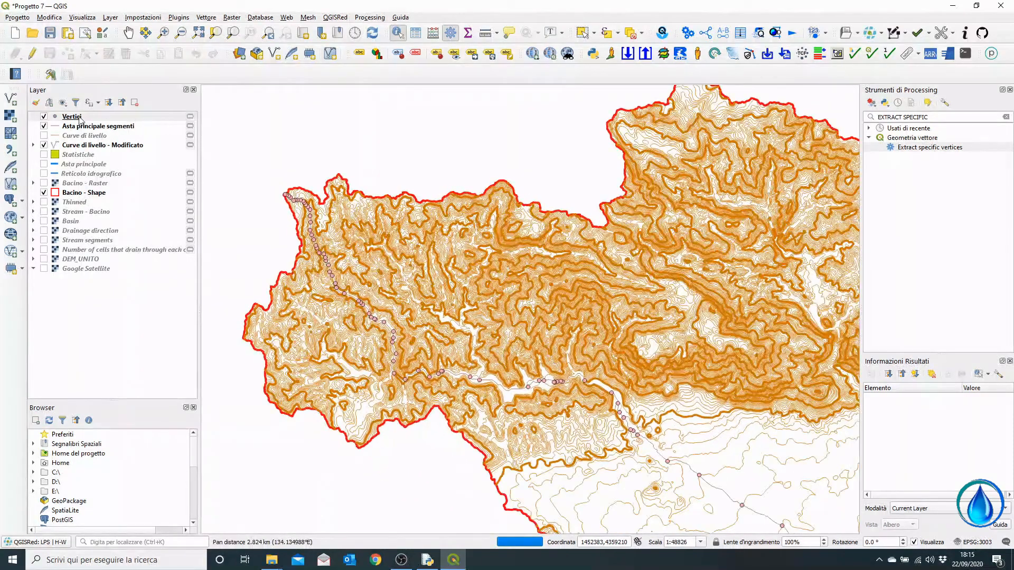
- Open the attribute table of the Vertici layer and enable editing
{"action": "left_click", "coordinate": [75, 117]}
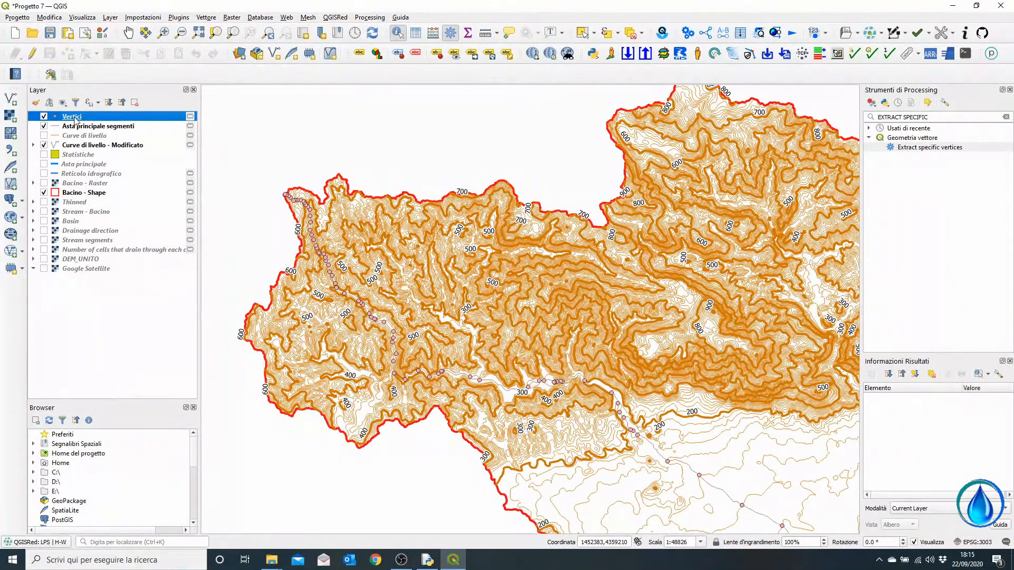
{"action": "right_click", "coordinate": [75, 119]}
{"action": "left_click", "coordinate": [231, 230]}
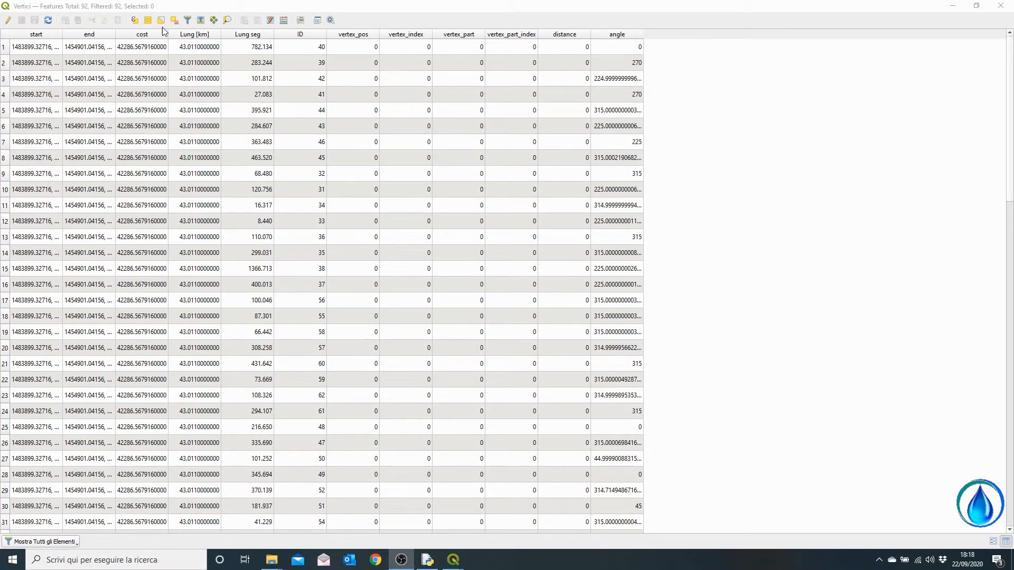
{"action": "left_click", "coordinate": [8, 21]}
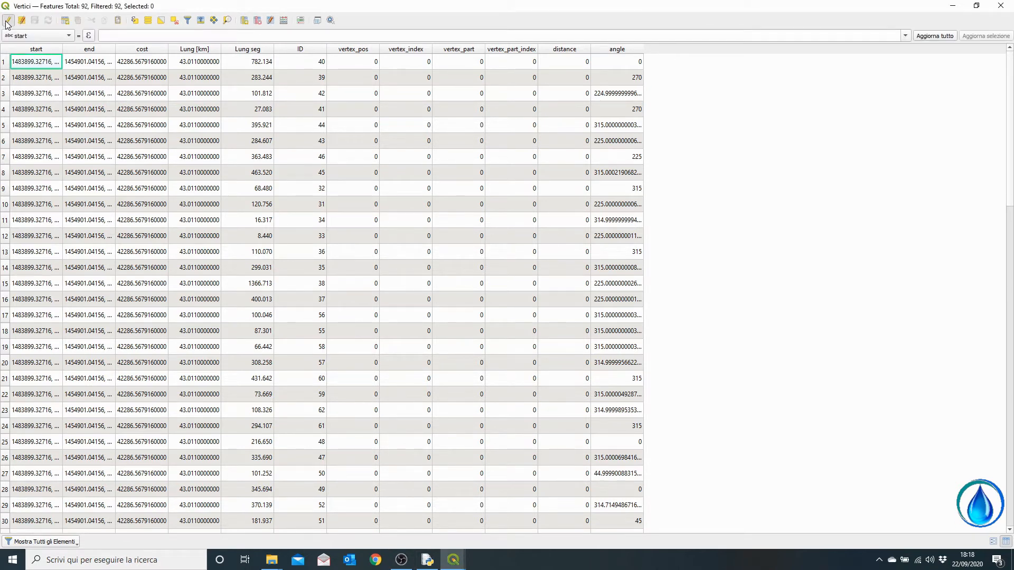
- Delete the fields start, end, cost, Lung [km], vertex_pos, vertex_index, vertex_part, vertex_part_index, distance and angle from the Vertici table
{"action": "left_click", "coordinate": [261, 24]}
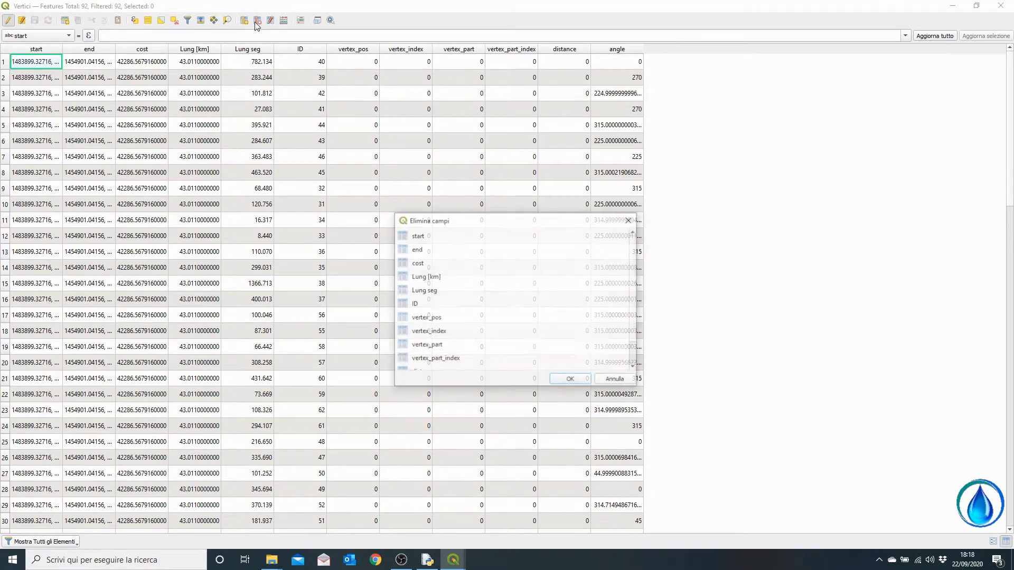
{"action": "left_click", "coordinate": [424, 237]}
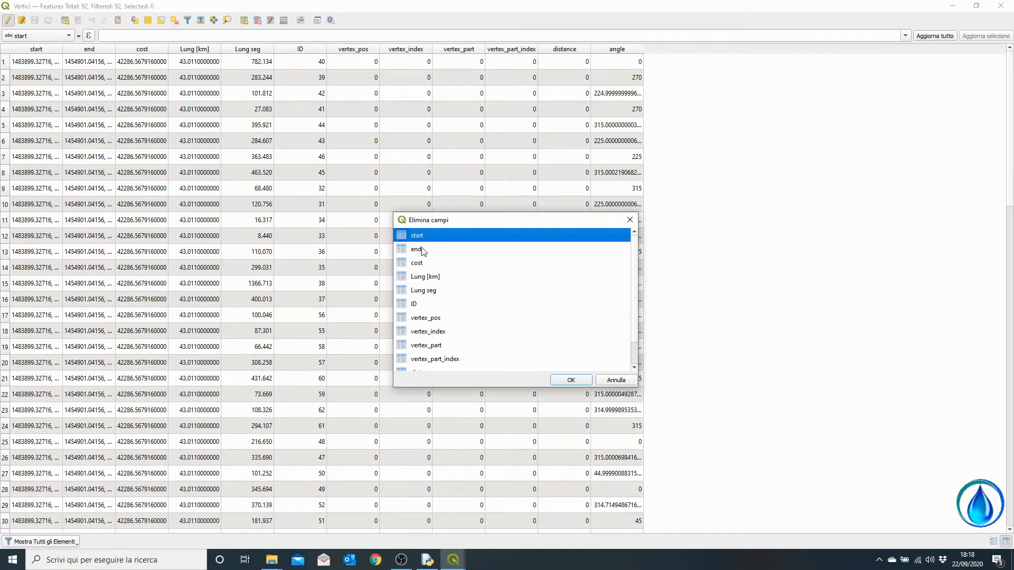
{"action": "left_click", "coordinate": [422, 252]}
{"action": "left_click", "coordinate": [421, 264]}
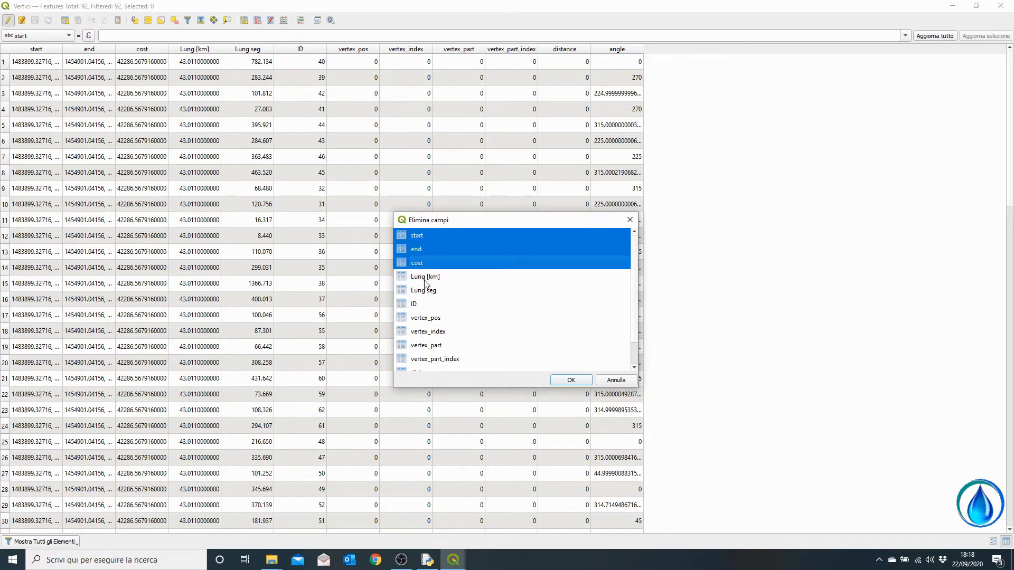
{"action": "left_click", "coordinate": [425, 282]}
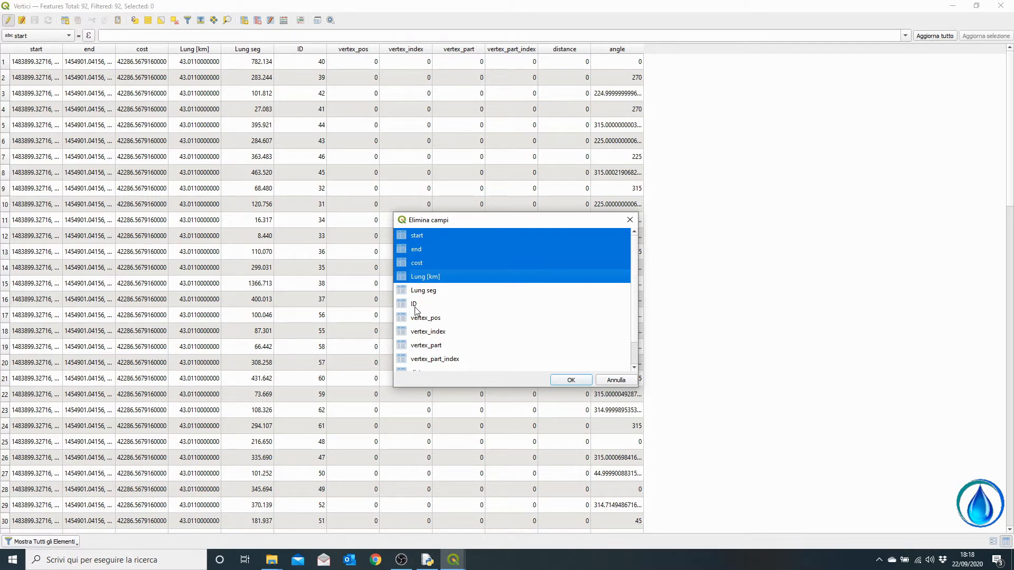
{"action": "left_click", "coordinate": [426, 318]}
{"action": "left_click", "coordinate": [427, 332]}
{"action": "left_click", "coordinate": [429, 346]}
{"action": "scroll", "coordinate": [428, 346], "scroll_direction": "down", "scroll_amount": 1}
{"action": "left_click", "coordinate": [435, 335]}
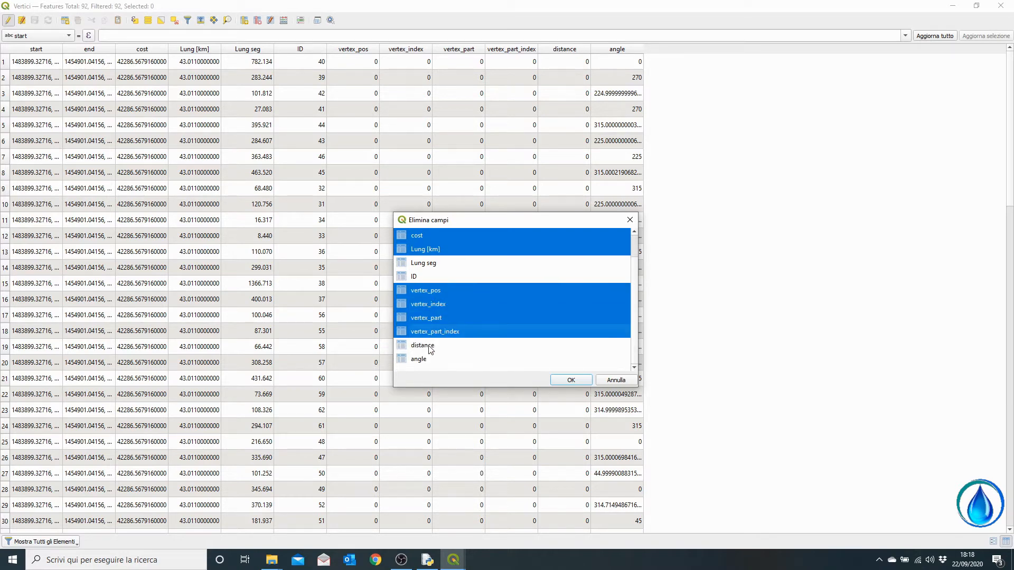
{"action": "left_click", "coordinate": [429, 346]}
{"action": "left_click", "coordinate": [422, 360]}
{"action": "left_click", "coordinate": [571, 380]}
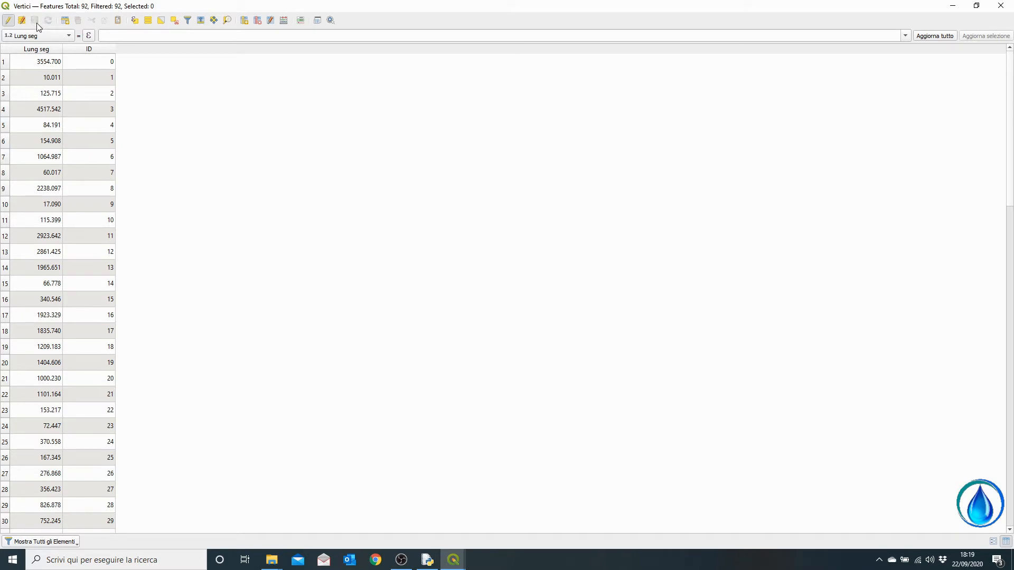
- End editing of the Vertici layer, close its attribute table and bring most of the basin into view
{"action": "left_click", "coordinate": [7, 22]}
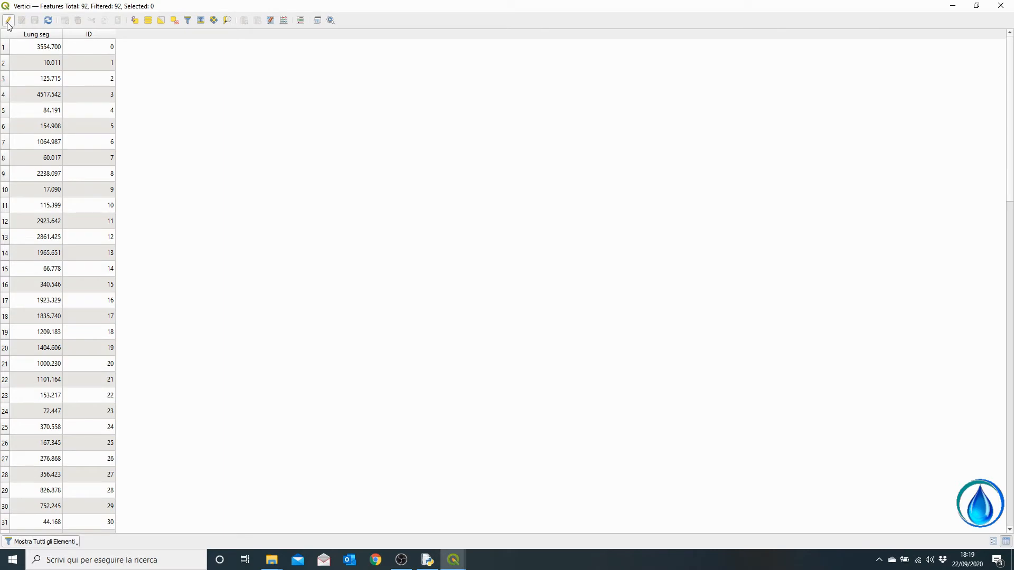
{"action": "left_click", "coordinate": [1001, 7]}
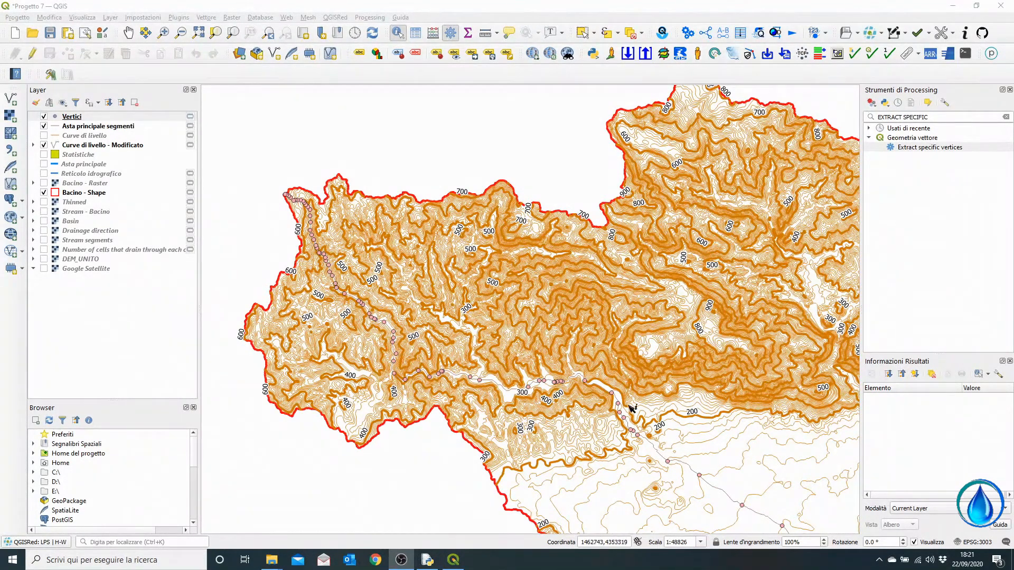
{"action": "scroll", "coordinate": [667, 452], "scroll_direction": "down", "scroll_amount": 1}
{"action": "left_click_drag", "start_coordinate": [667, 451], "coordinate": [455, 294]}
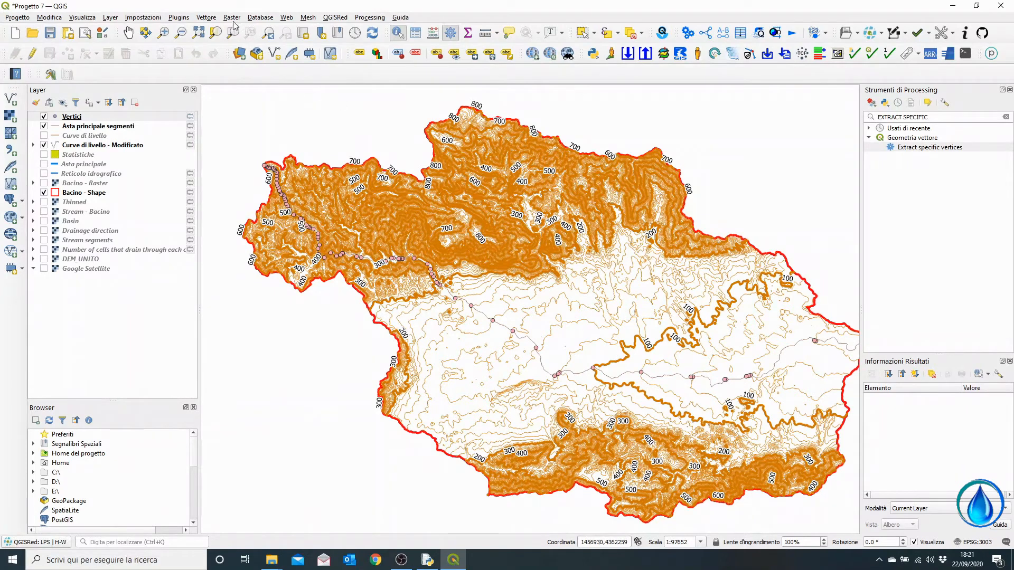
- Search the plugin manager for POINT SAMPLING and check that the Point sampling tool is installed
{"action": "left_click", "coordinate": [178, 17]}
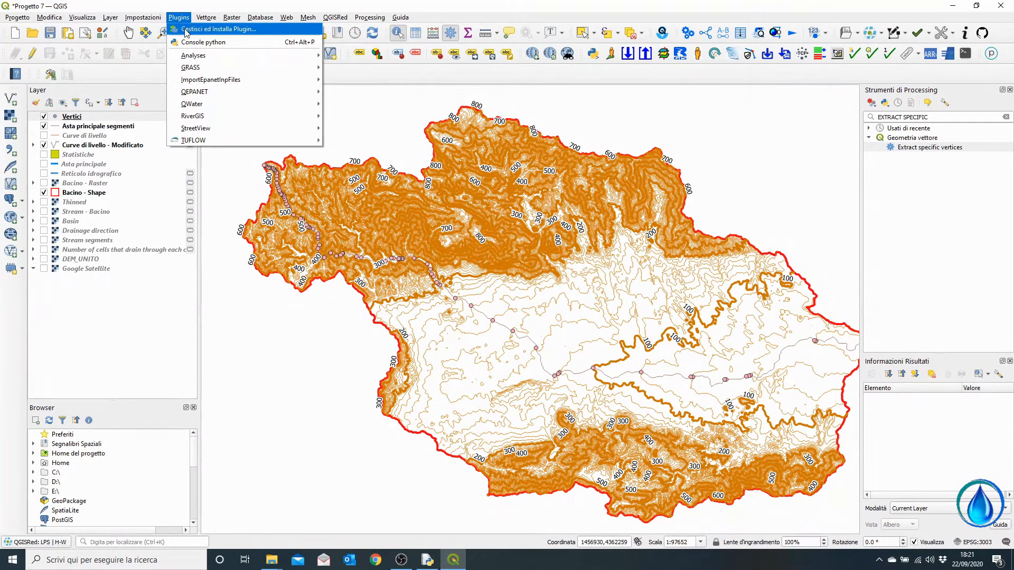
{"action": "left_click", "coordinate": [188, 30]}
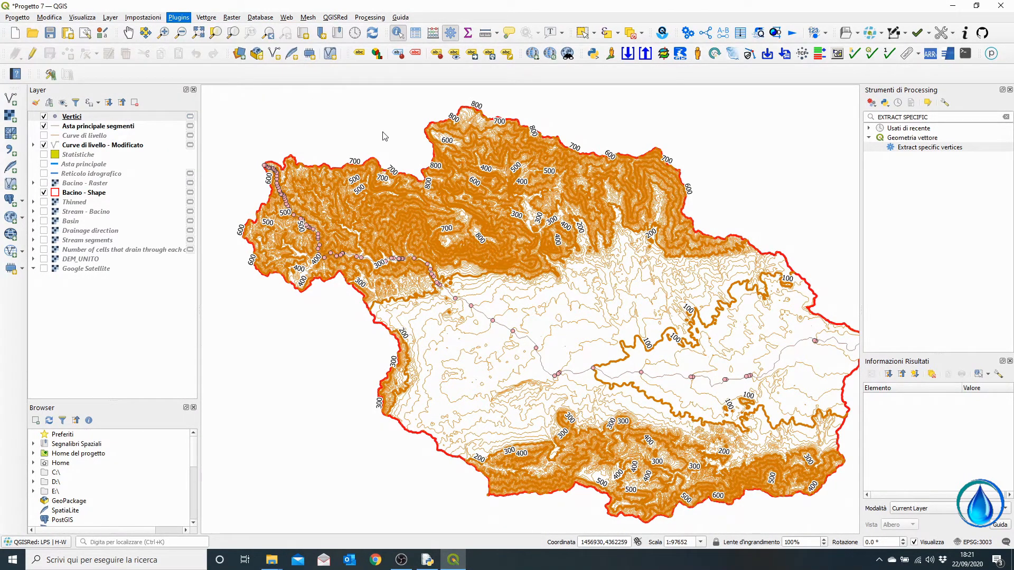
{"action": "left_click", "coordinate": [429, 205]}
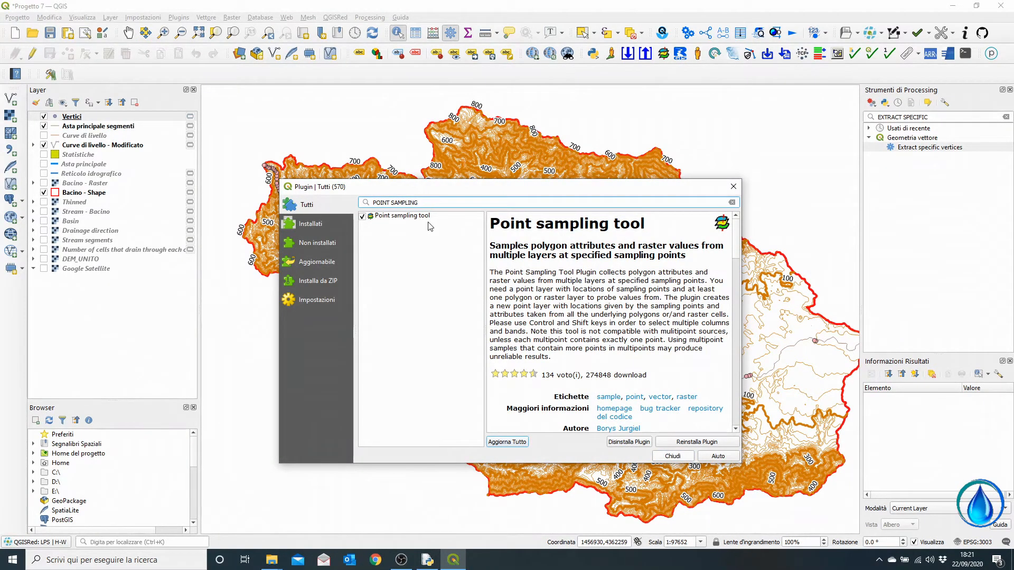
{"action": "left_click", "coordinate": [422, 217]}
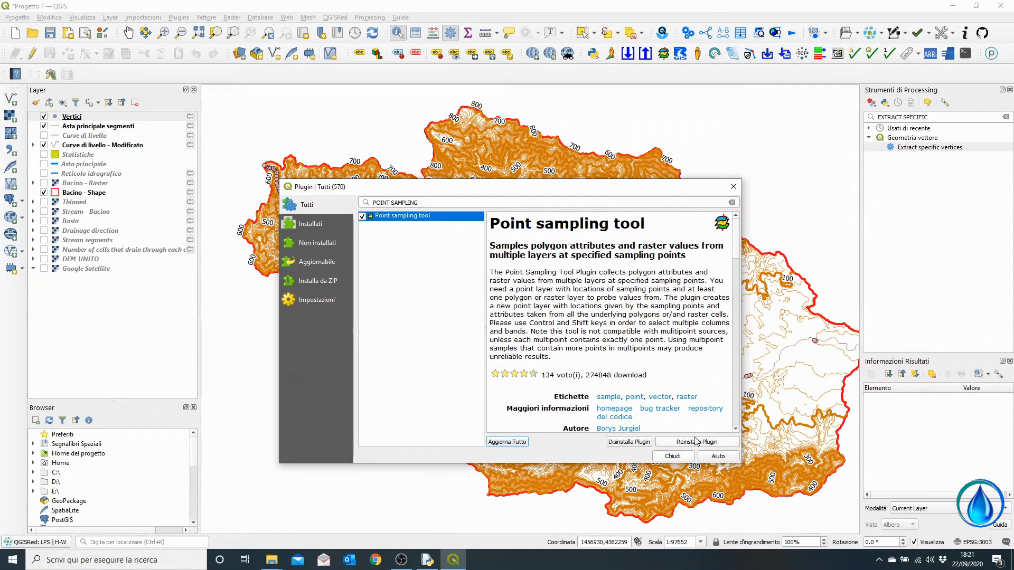
{"action": "left_click", "coordinate": [673, 456]}
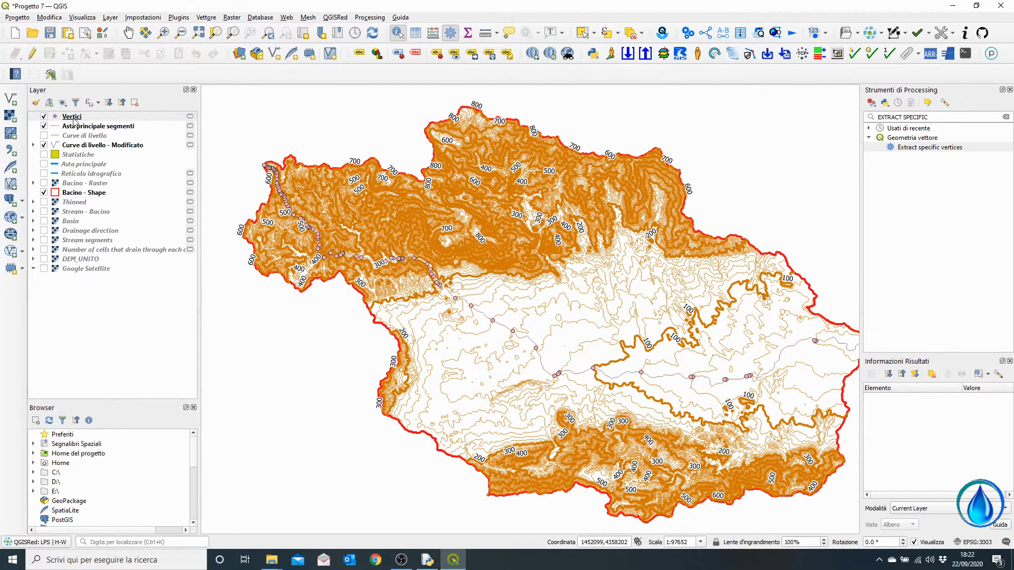
- Make the Bacino - Raster layer visible and start the Point Sampling Tool with Vertici as the sampling points layer
{"action": "left_click", "coordinate": [74, 118]}
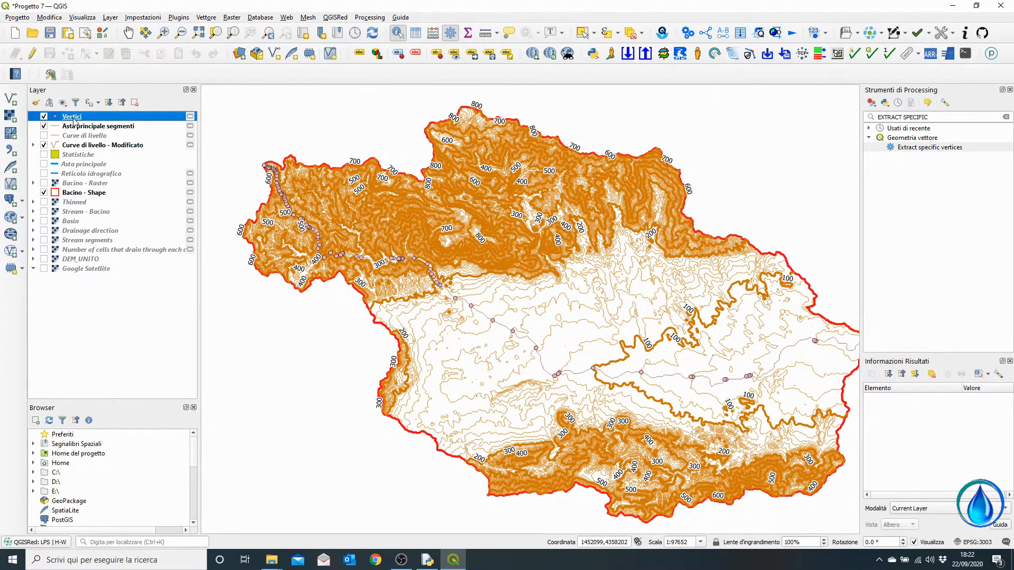
{"action": "left_click", "coordinate": [44, 183]}
{"action": "left_click", "coordinate": [75, 185]}
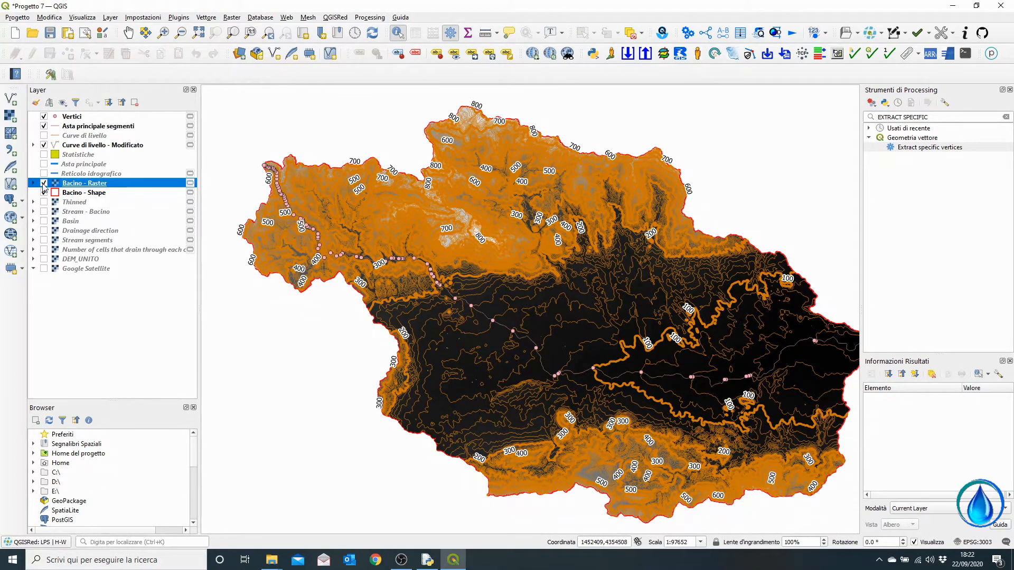
{"action": "left_click", "coordinate": [664, 55]}
{"action": "left_click", "coordinate": [414, 197]}
{"action": "left_click", "coordinate": [414, 198]}
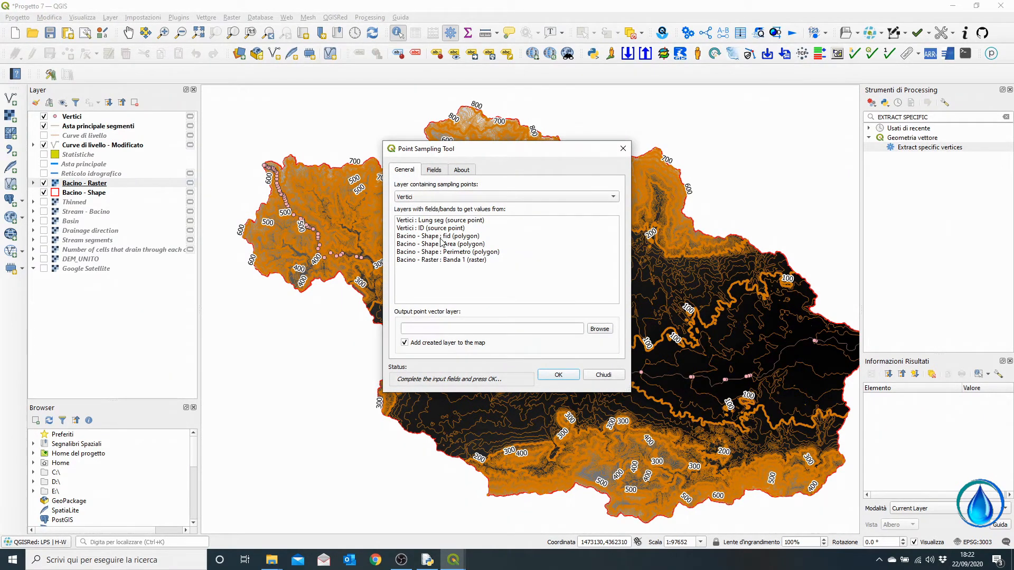
- Choose Lung seg and ID from Vertici and Banda 1 from Bacino - Raster as the values to sample
{"action": "left_click", "coordinate": [424, 221]}
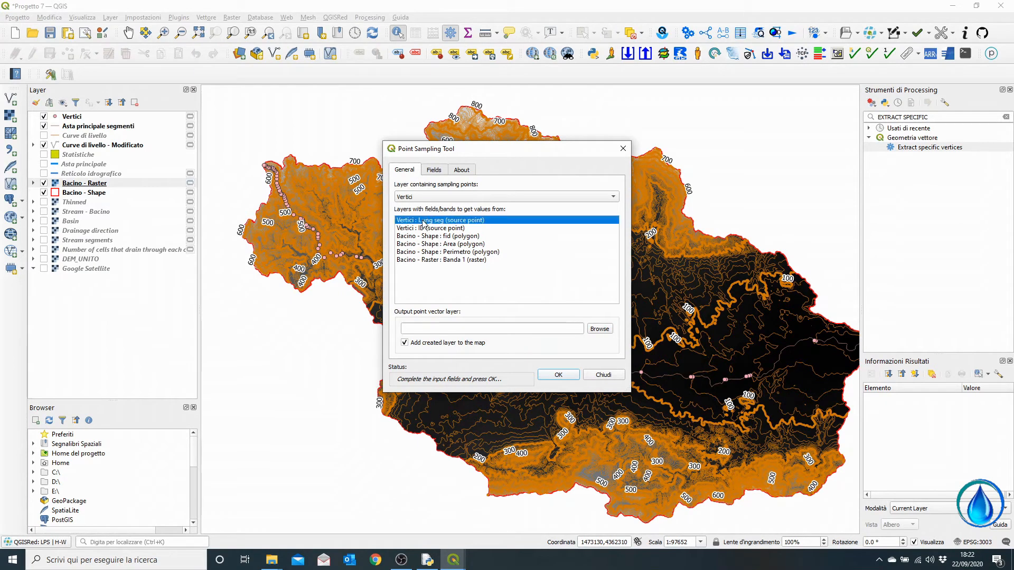
{"action": "left_click", "coordinate": [429, 229], "text": "ctrl"}
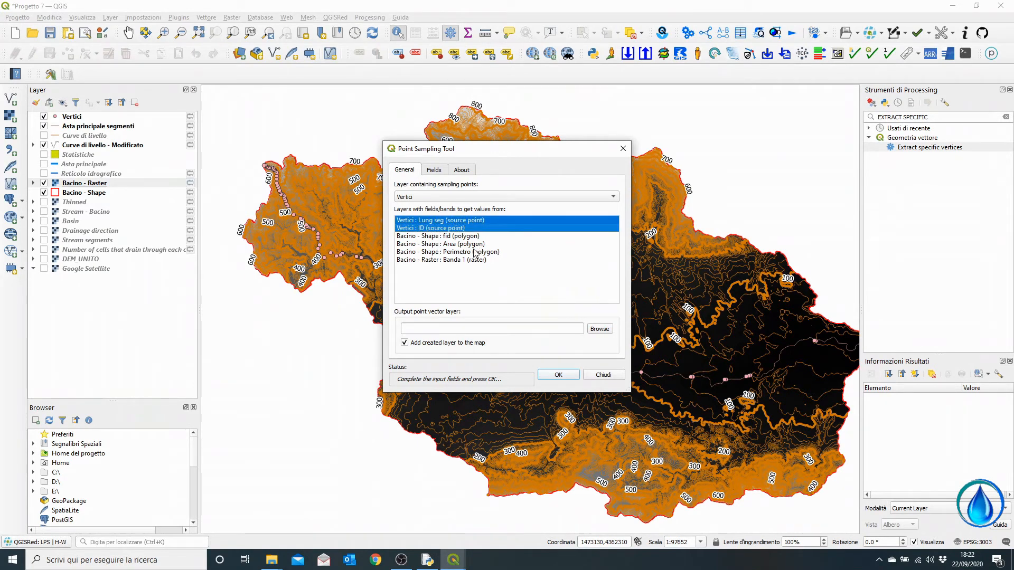
{"action": "left_click", "coordinate": [436, 261], "text": "ctrl"}
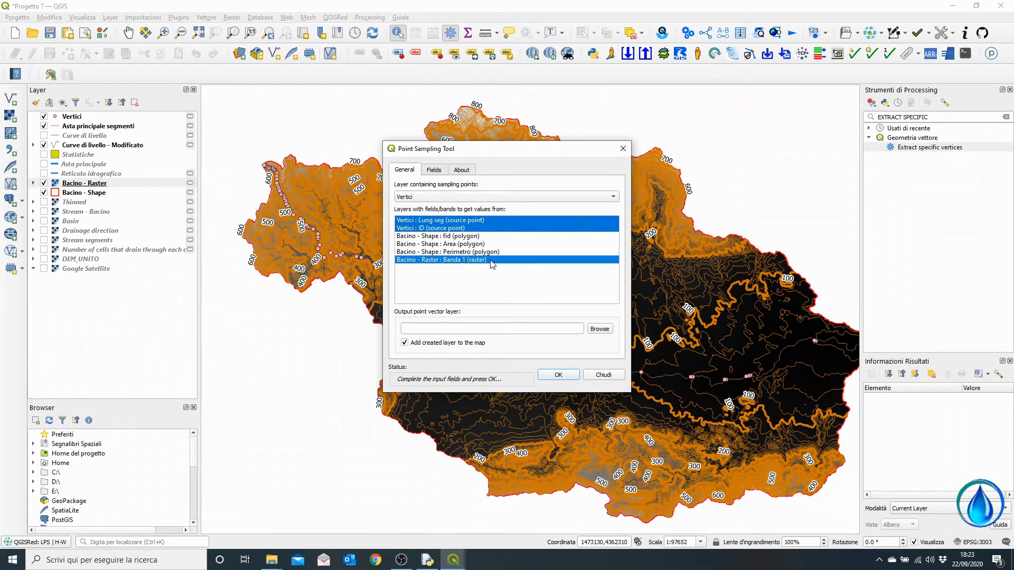
{"action": "key", "text": "Return"}
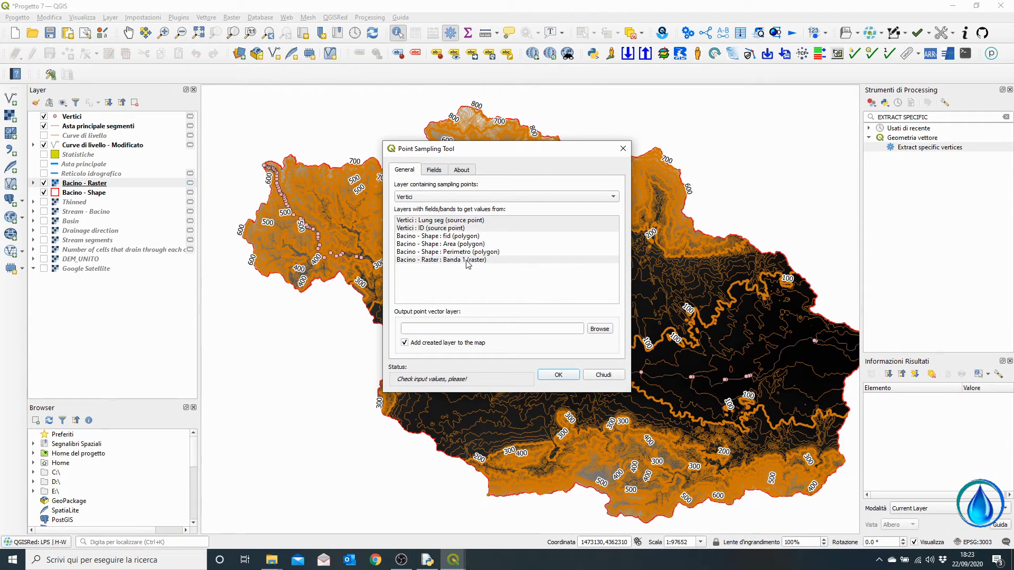
- Set the output to quote_distanze.gpkg in the RASTER E SHAPE folder, run the point sampling and close the tool
{"action": "left_click", "coordinate": [597, 330]}
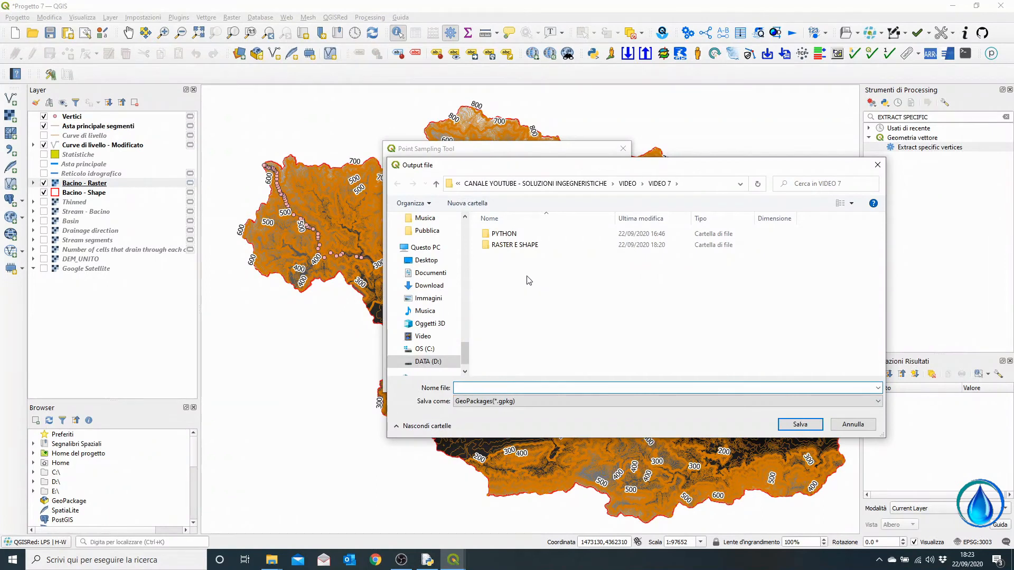
{"action": "double_click", "coordinate": [517, 246]}
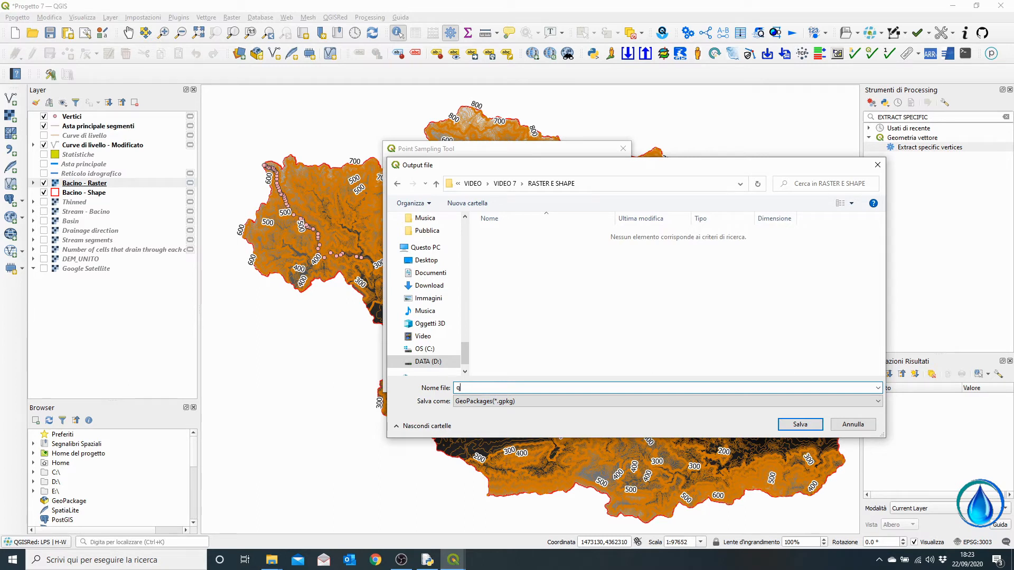
{"action": "type", "text": "quote"}
{"action": "type", "text": "nze"}
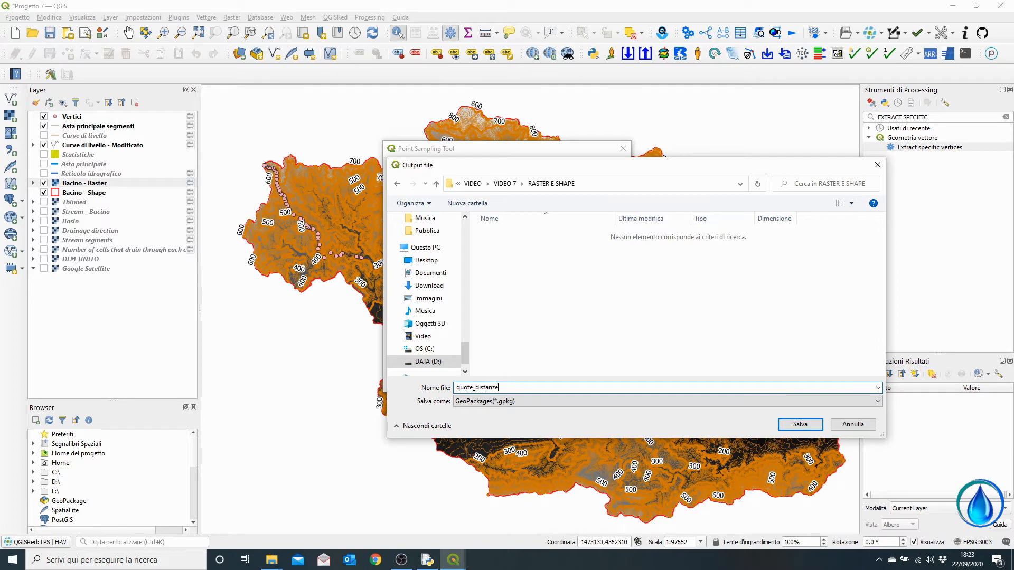
{"action": "left_click", "coordinate": [799, 425]}
{"action": "left_click", "coordinate": [565, 375]}
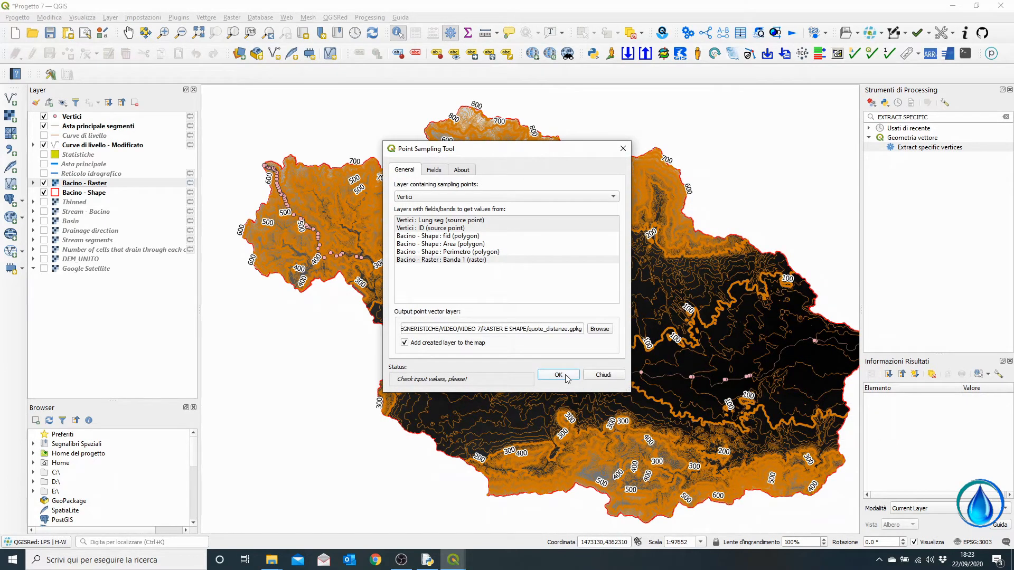
{"action": "left_click", "coordinate": [566, 376]}
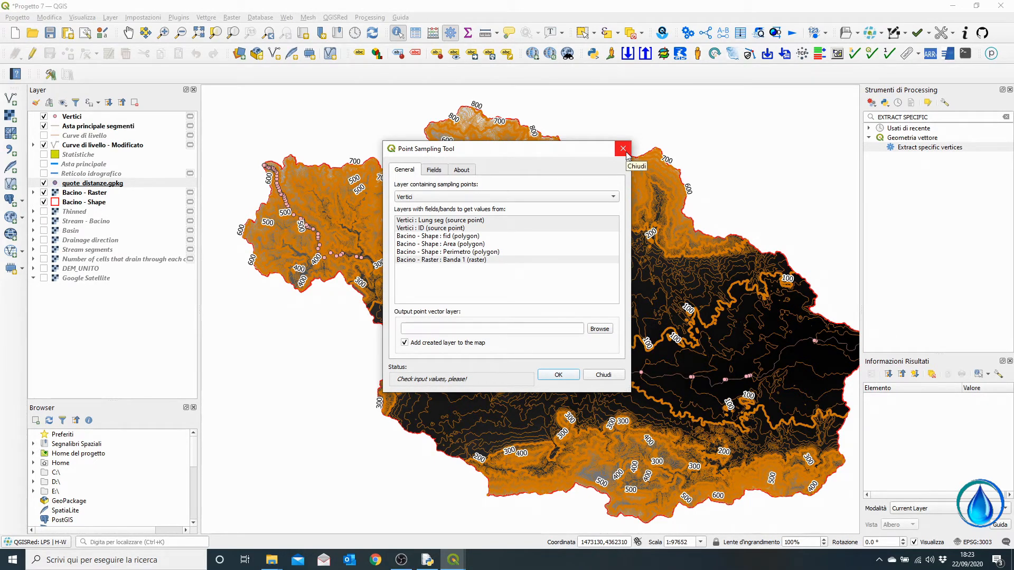
{"action": "left_click", "coordinate": [623, 149]}
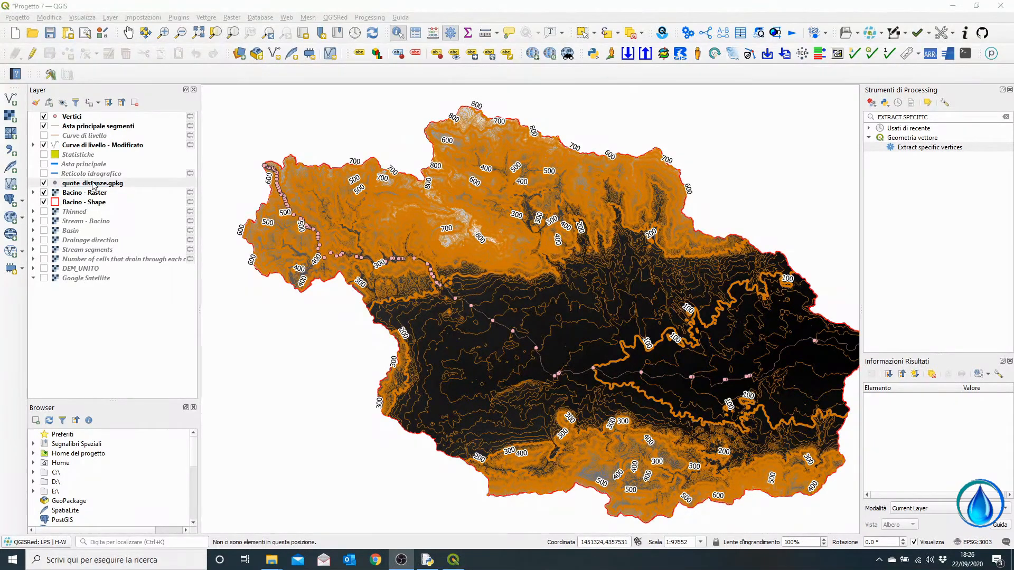
- Move the quote_distanze layer above Vertici in the layer order and open its attribute table
{"action": "left_click_drag", "start_coordinate": [103, 189], "coordinate": [106, 120]}
{"action": "right_click", "coordinate": [96, 118]}
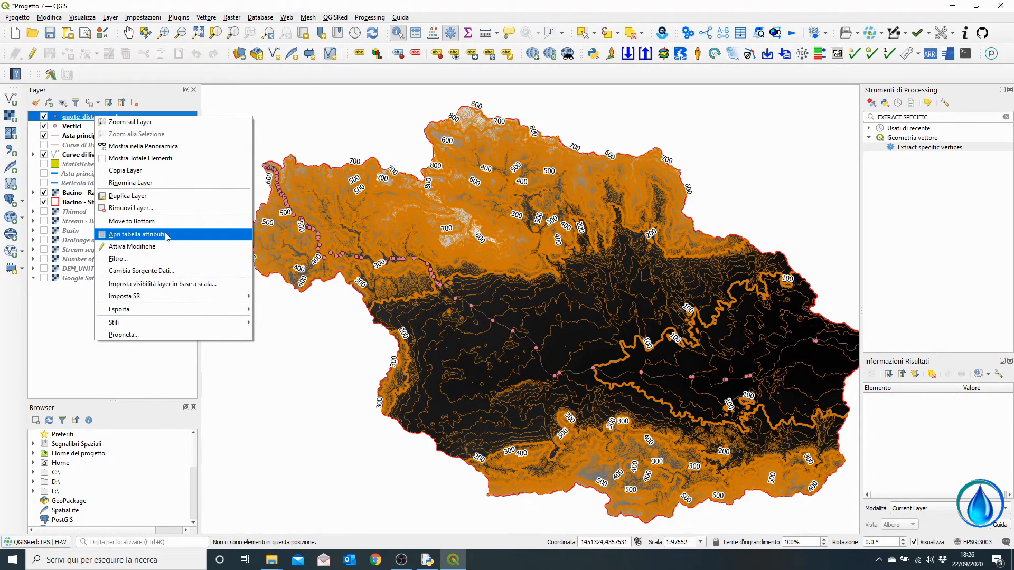
{"action": "left_click", "coordinate": [166, 236]}
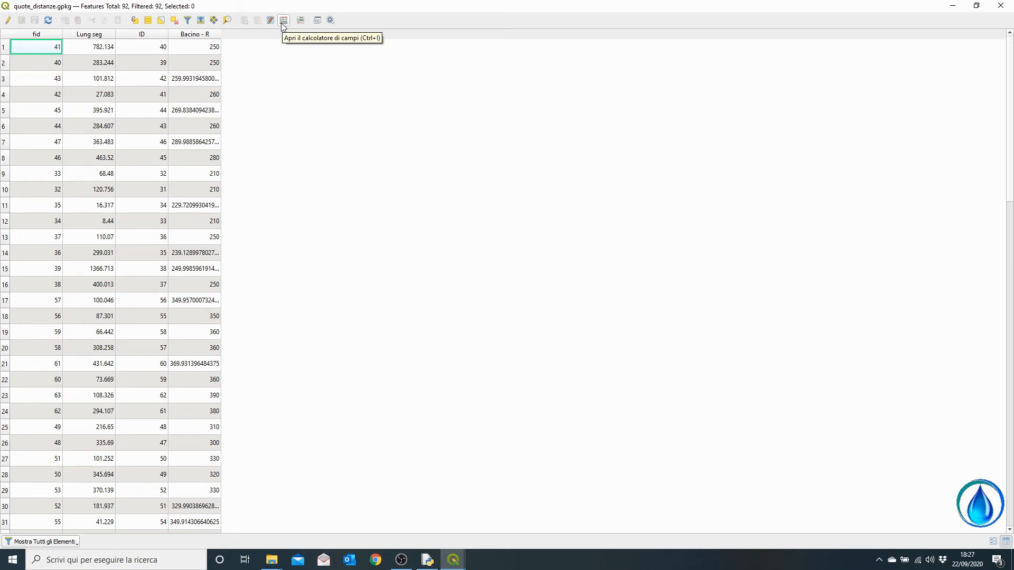
- Enable editing of the quote_distanze table and define a new integer field named Quote in the field calculator
{"action": "left_click", "coordinate": [9, 21]}
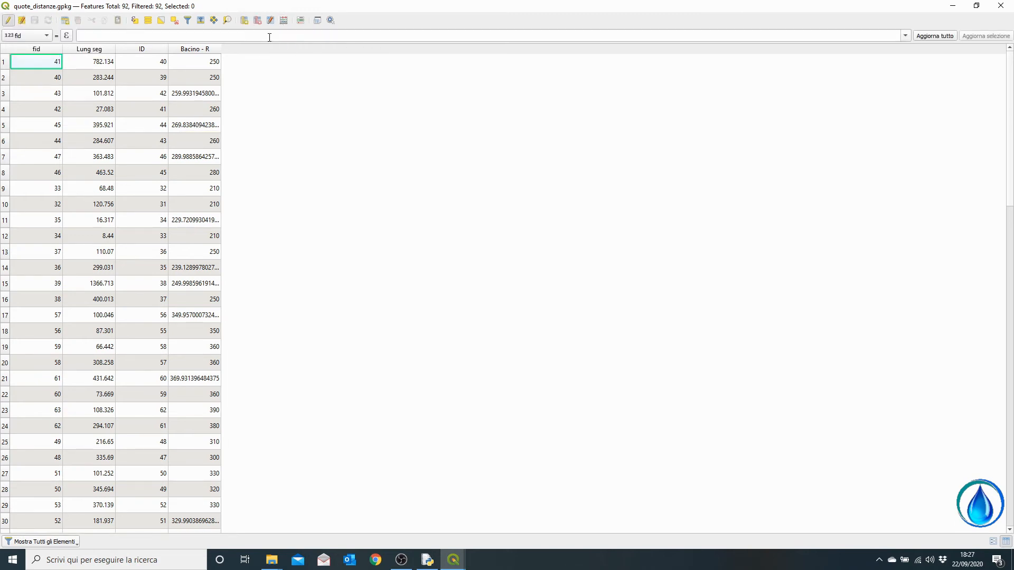
{"action": "left_click", "coordinate": [283, 22]}
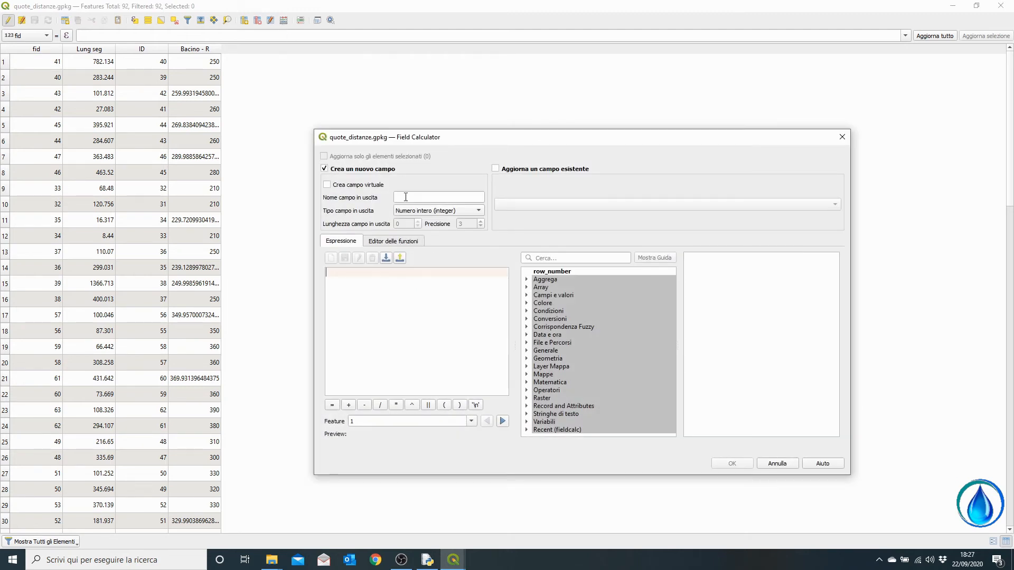
{"action": "left_click", "coordinate": [412, 196]}
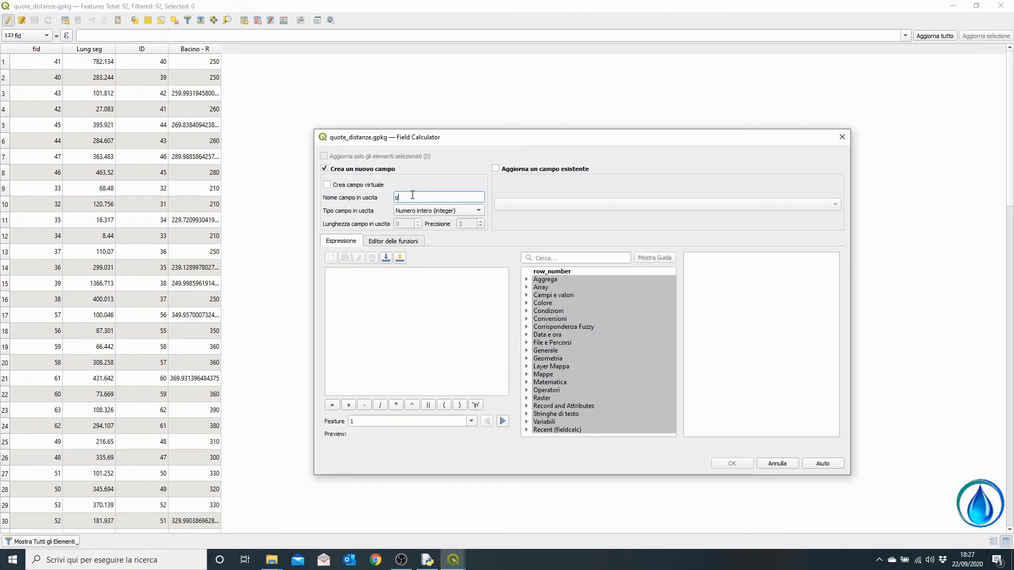
{"action": "type", "text": "Quote"}
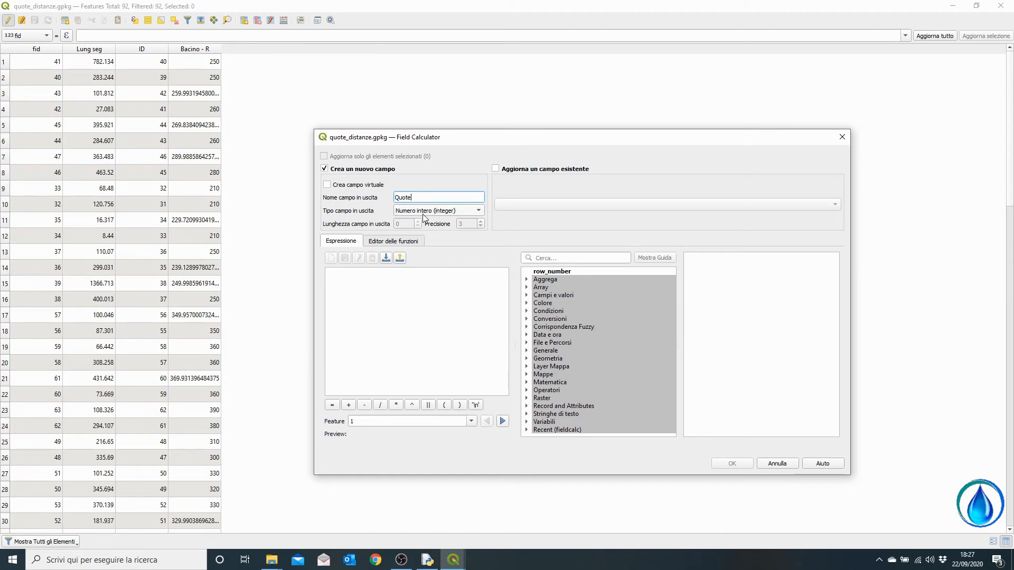
{"action": "left_click", "coordinate": [427, 214]}
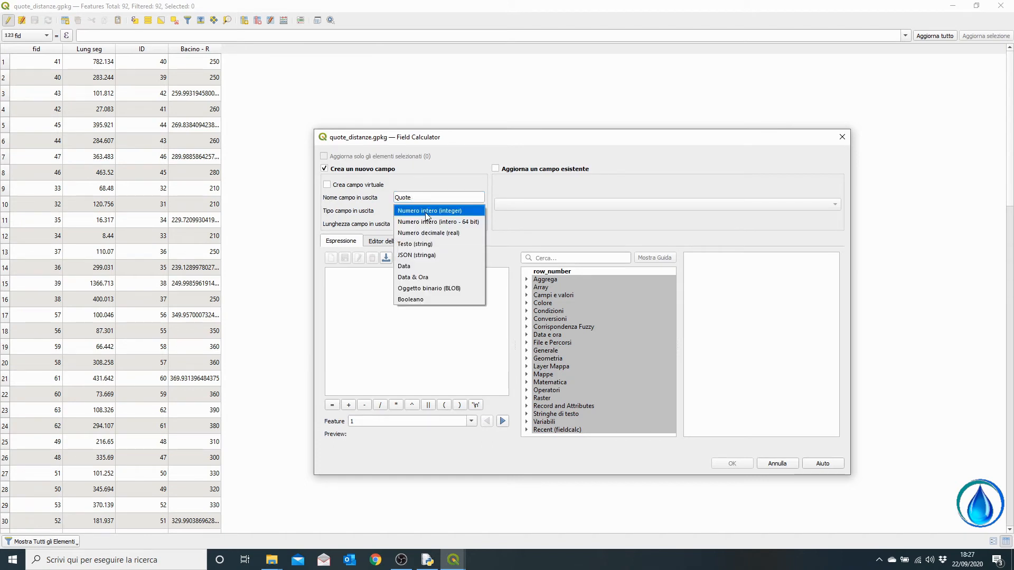
{"action": "left_click", "coordinate": [428, 211]}
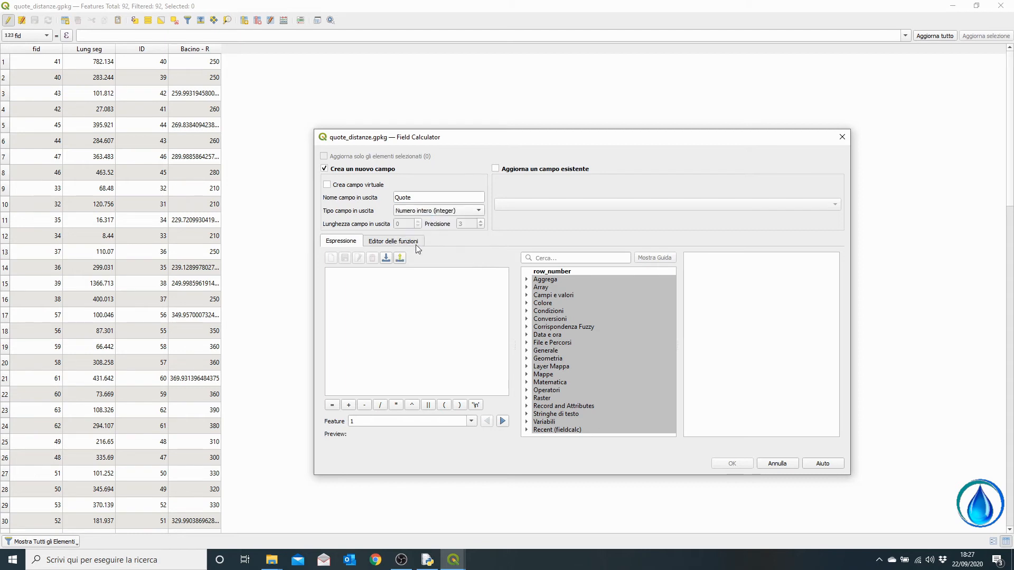
- Use the "Bacino - R" field as the expression for Quote and create the calculated field
{"action": "left_click", "coordinate": [382, 281]}
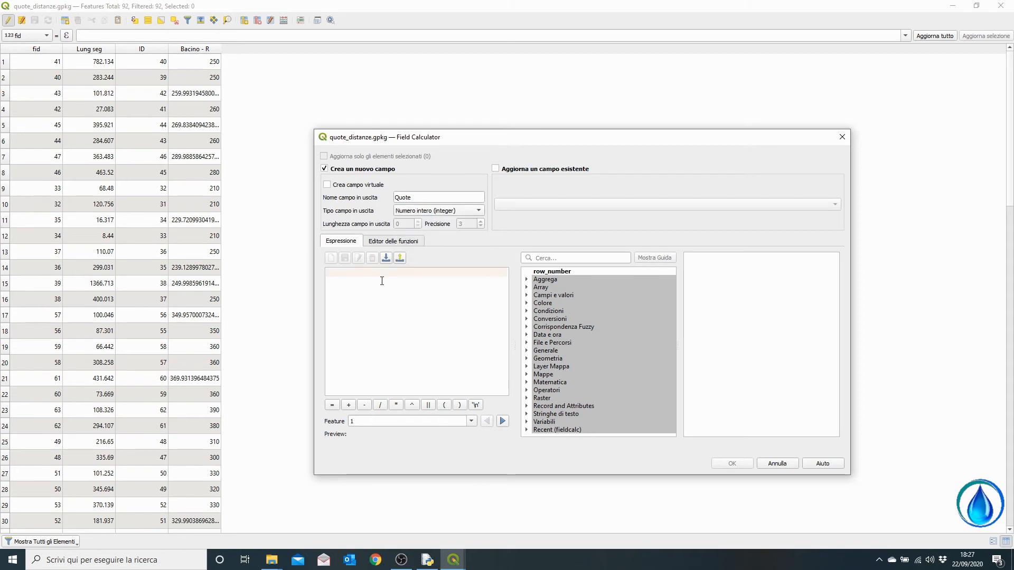
{"action": "left_click", "coordinate": [543, 296]}
{"action": "double_click", "coordinate": [532, 296]}
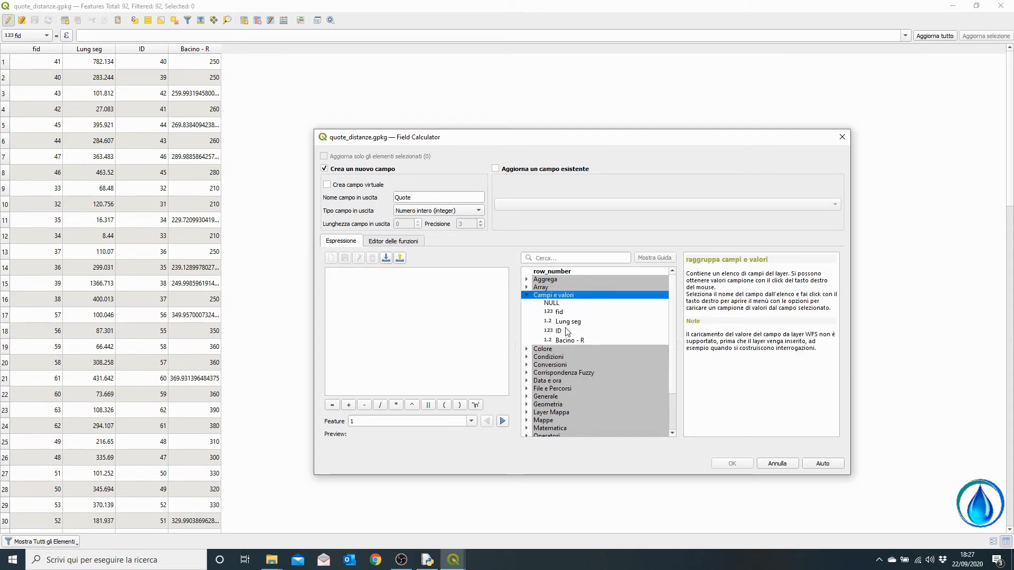
{"action": "double_click", "coordinate": [568, 341]}
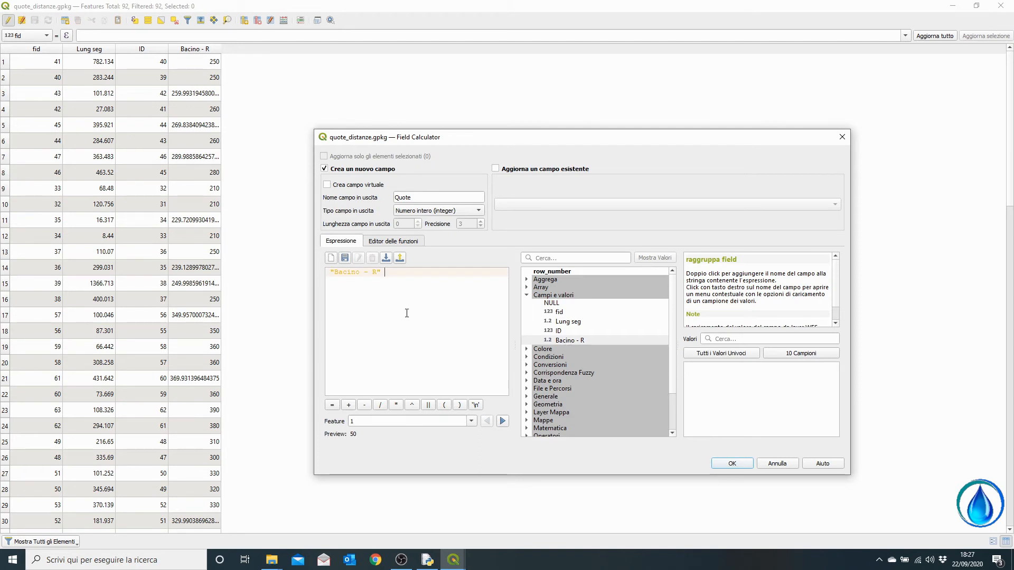
{"action": "left_click", "coordinate": [738, 467]}
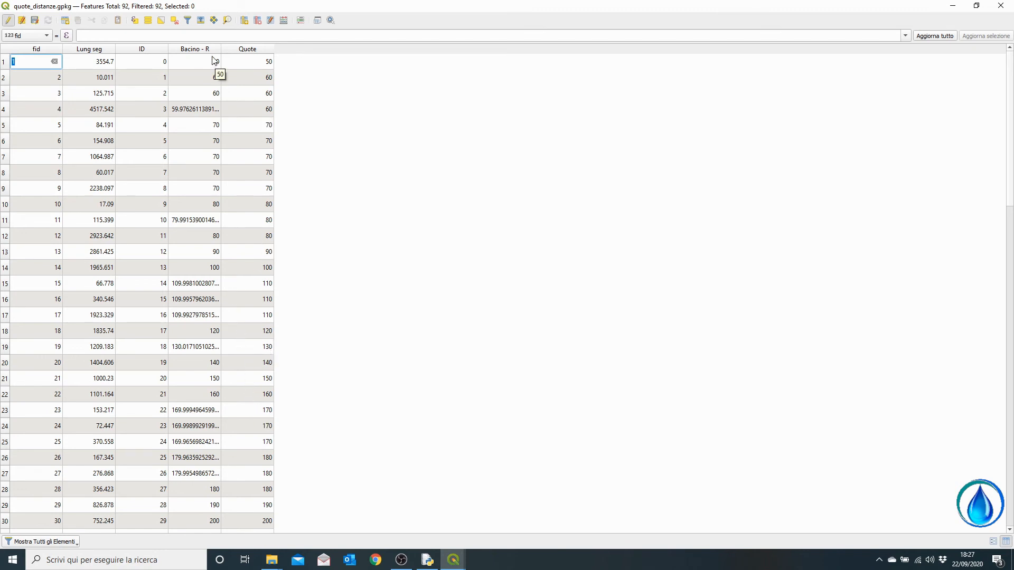
- Delete the Bacino - R field from the quote_distanze table, save the edits and end editing
{"action": "left_click", "coordinate": [258, 20]}
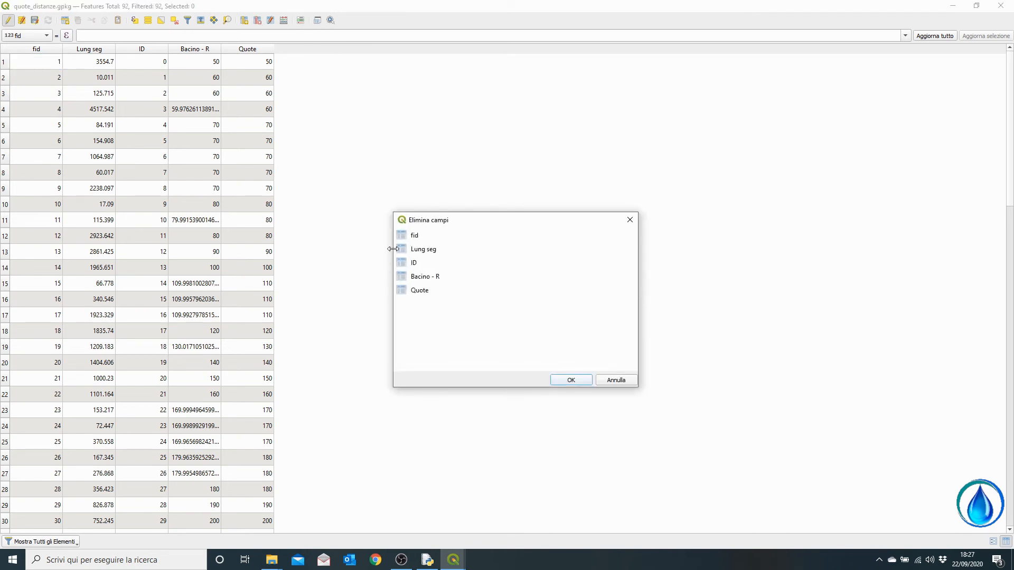
{"action": "left_click", "coordinate": [426, 279]}
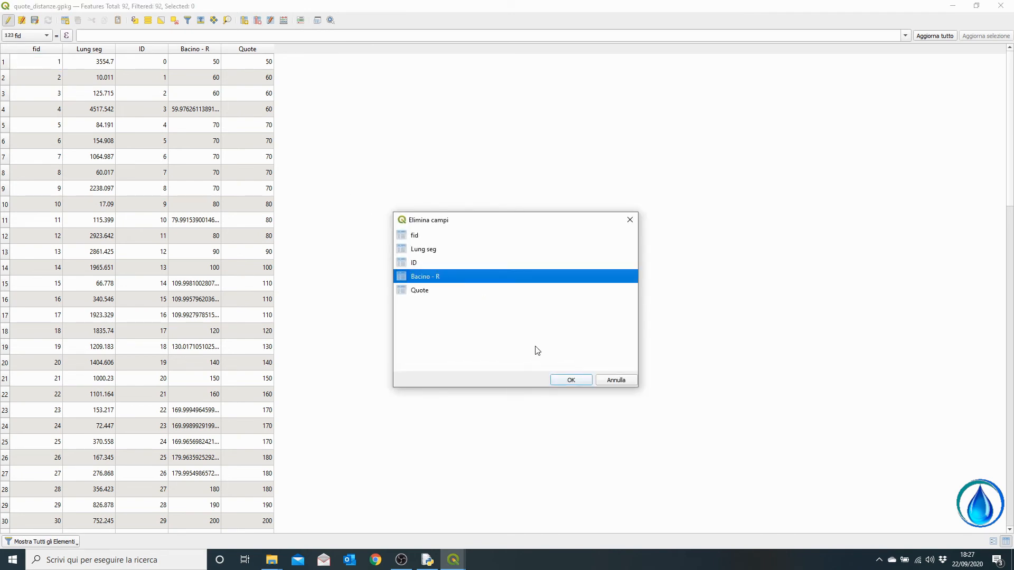
{"action": "left_click", "coordinate": [572, 380]}
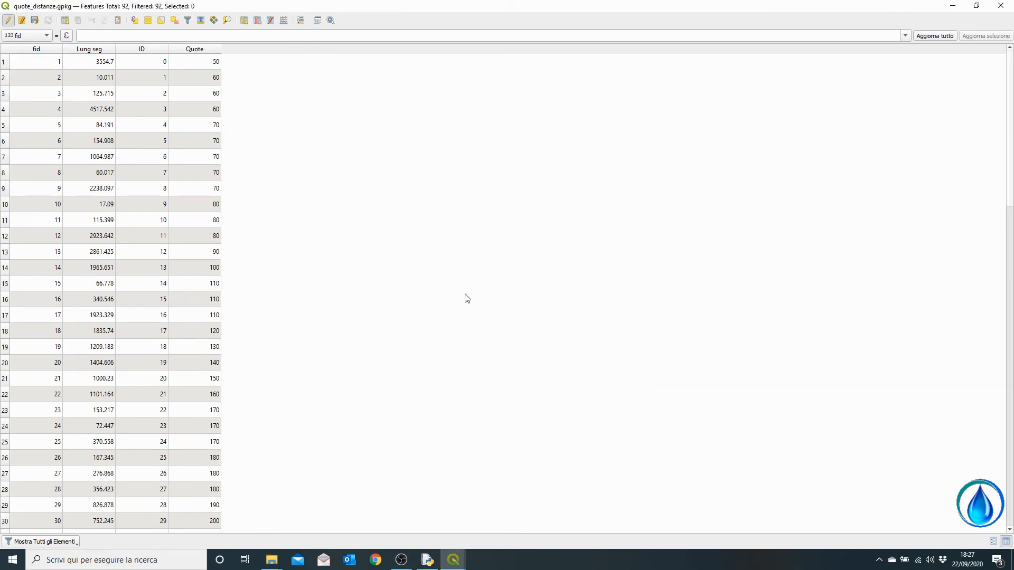
{"action": "left_click", "coordinate": [34, 20]}
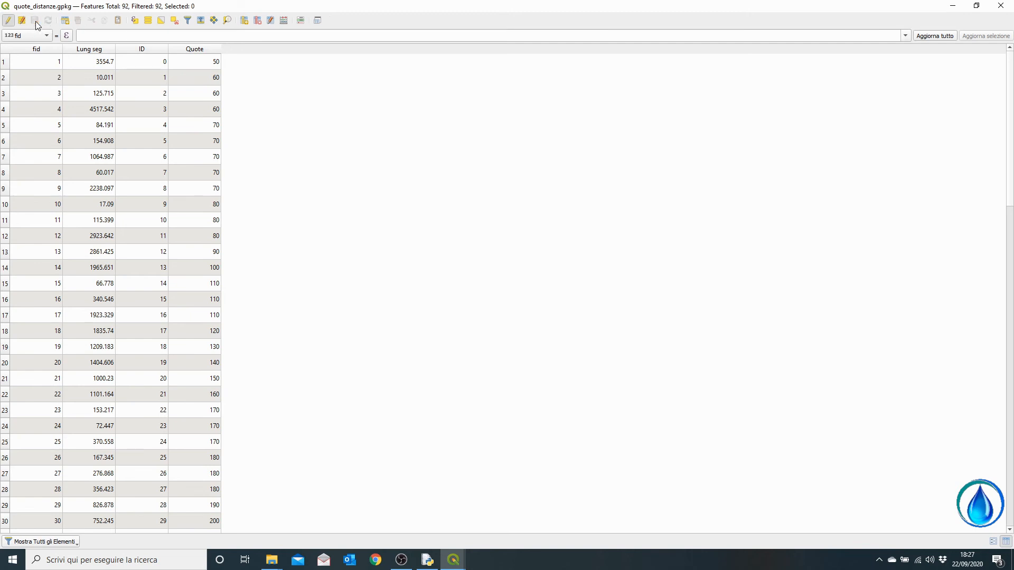
{"action": "left_click", "coordinate": [9, 21]}
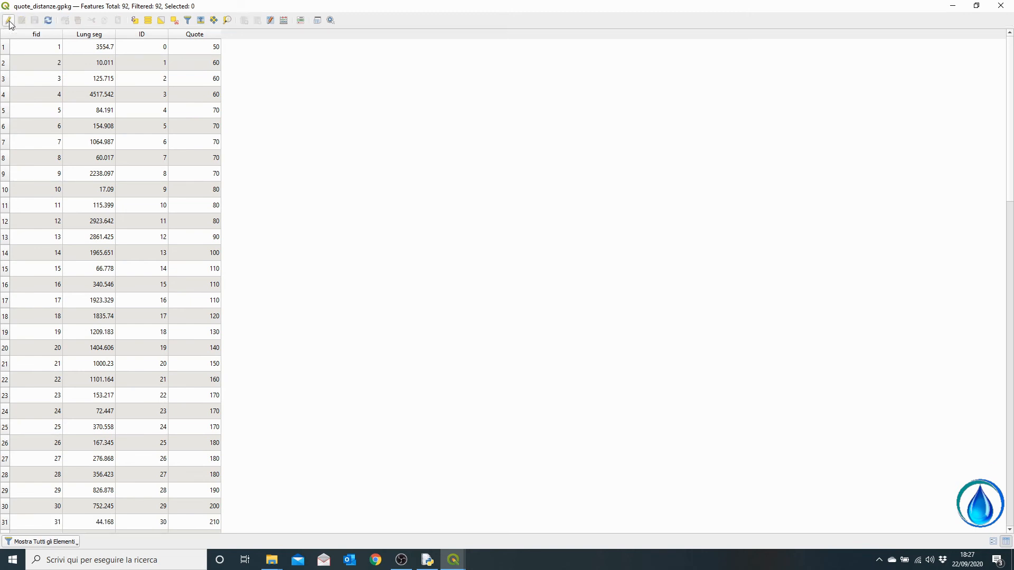
- Close the attribute table and start exporting the quote_distanze layer's features as delimited text (CSV)
{"action": "left_click", "coordinate": [1002, 7]}
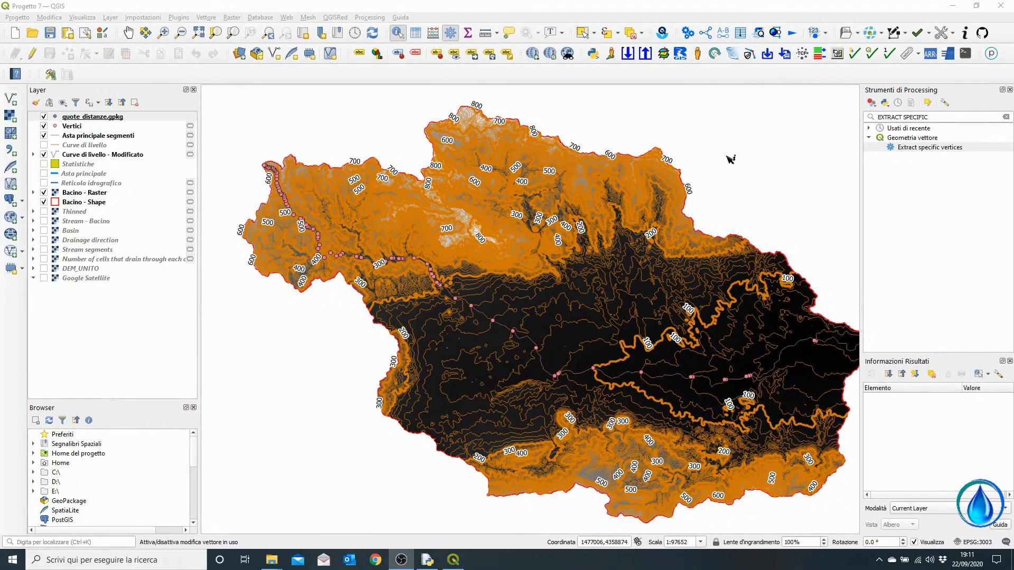
{"action": "left_click", "coordinate": [106, 120]}
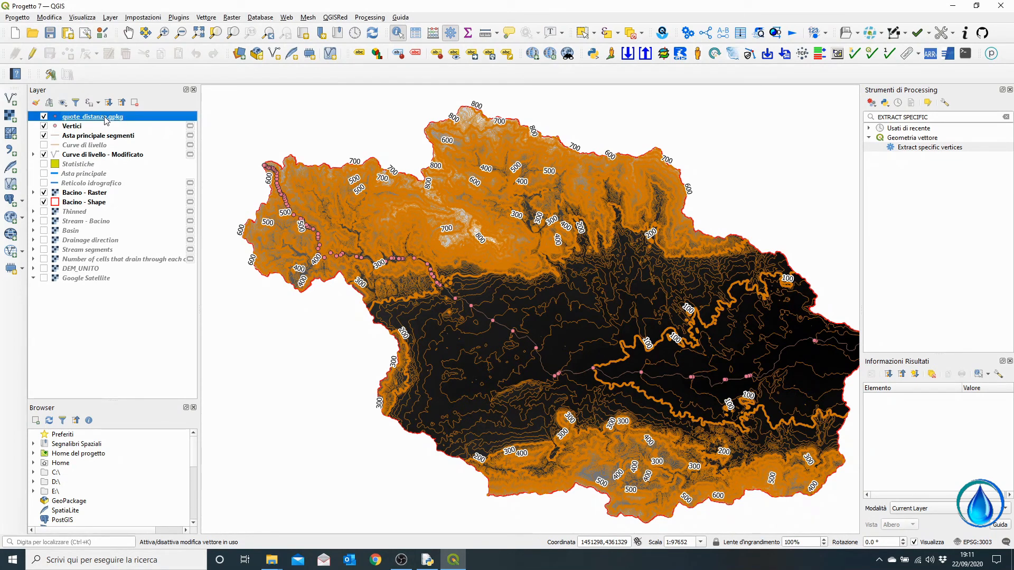
{"action": "right_click", "coordinate": [106, 121]}
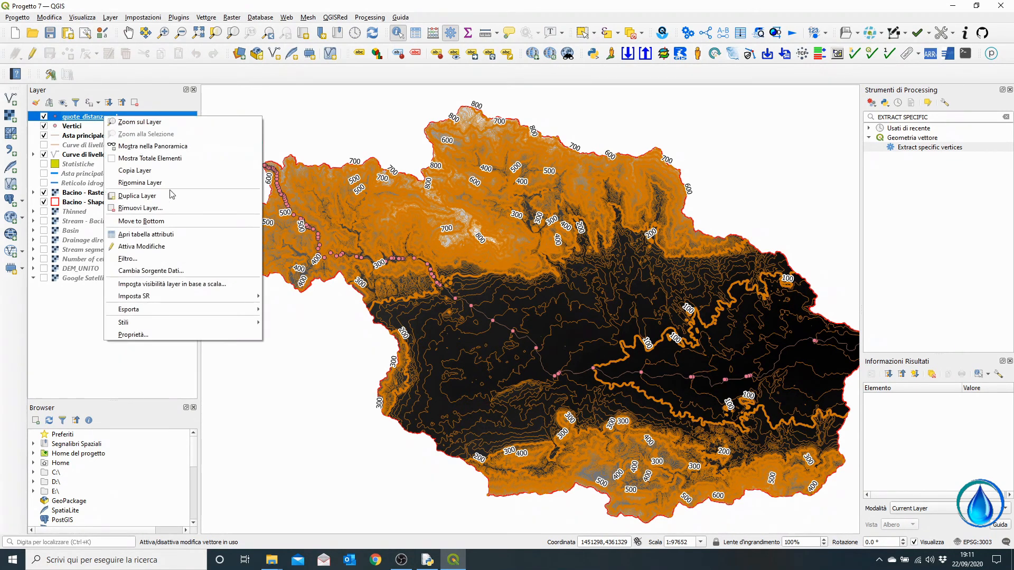
{"action": "mouse_move", "coordinate": [235, 312]}
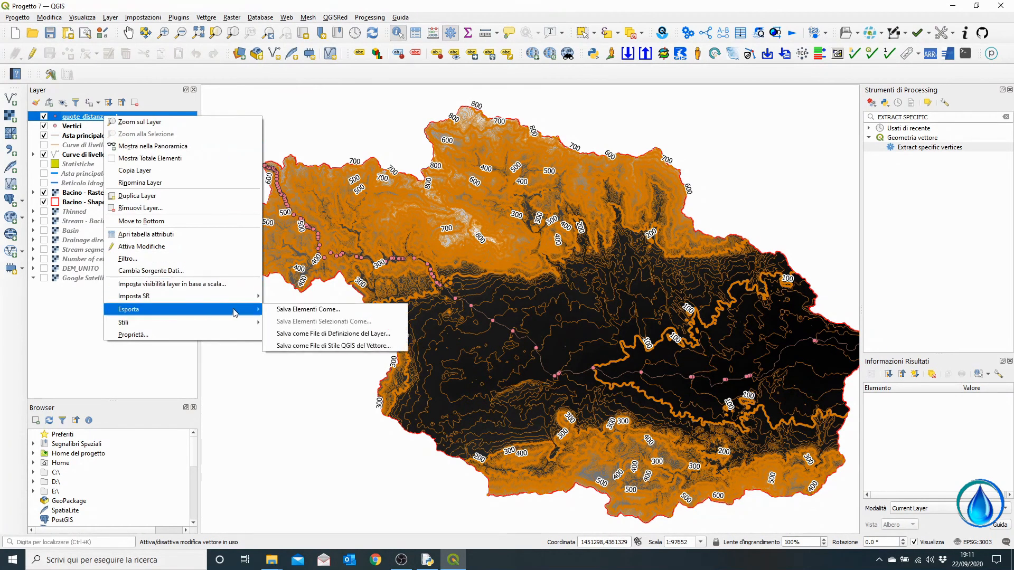
{"action": "left_click", "coordinate": [279, 312]}
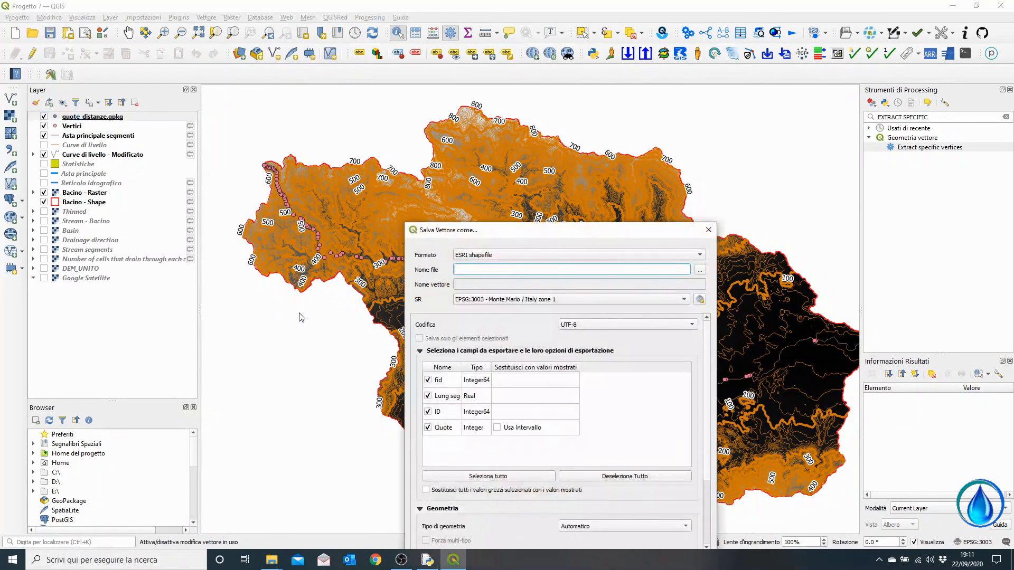
{"action": "left_click", "coordinate": [490, 256]}
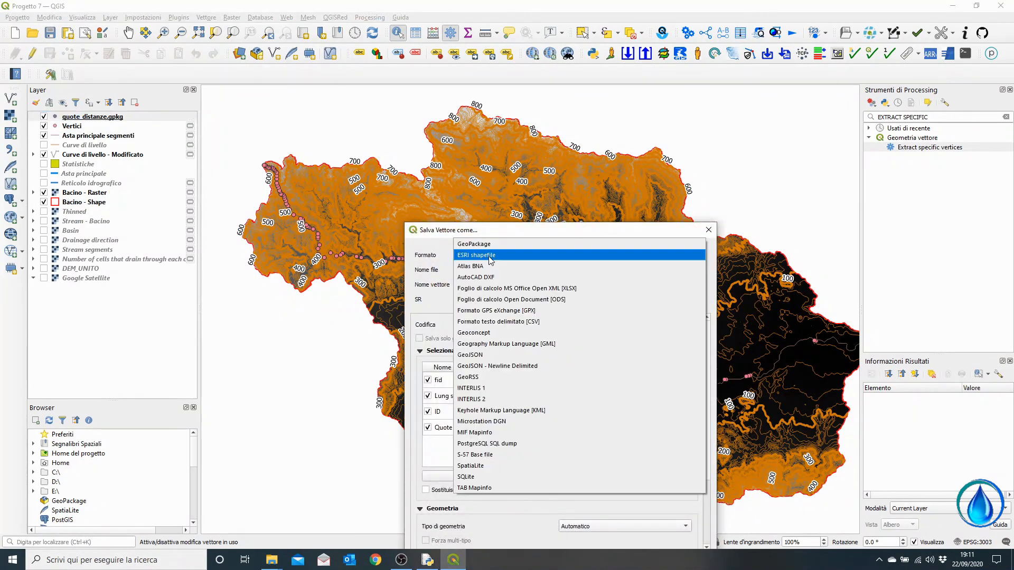
{"action": "left_click", "coordinate": [524, 323]}
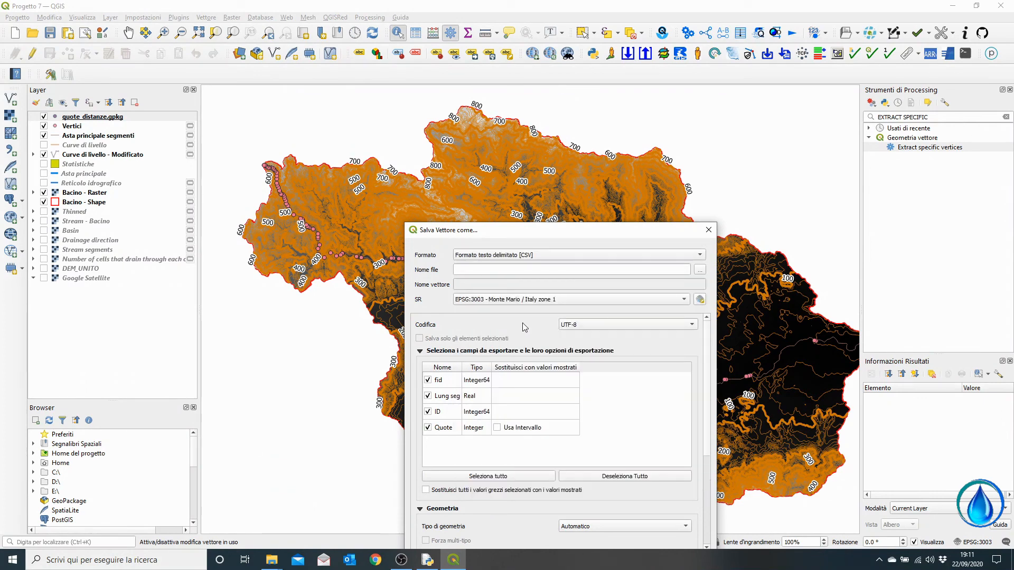
- Set the export's output file to the existing Quote-distanze.csv in the VIDEO 7 PYTHON folder
{"action": "left_click", "coordinate": [700, 270]}
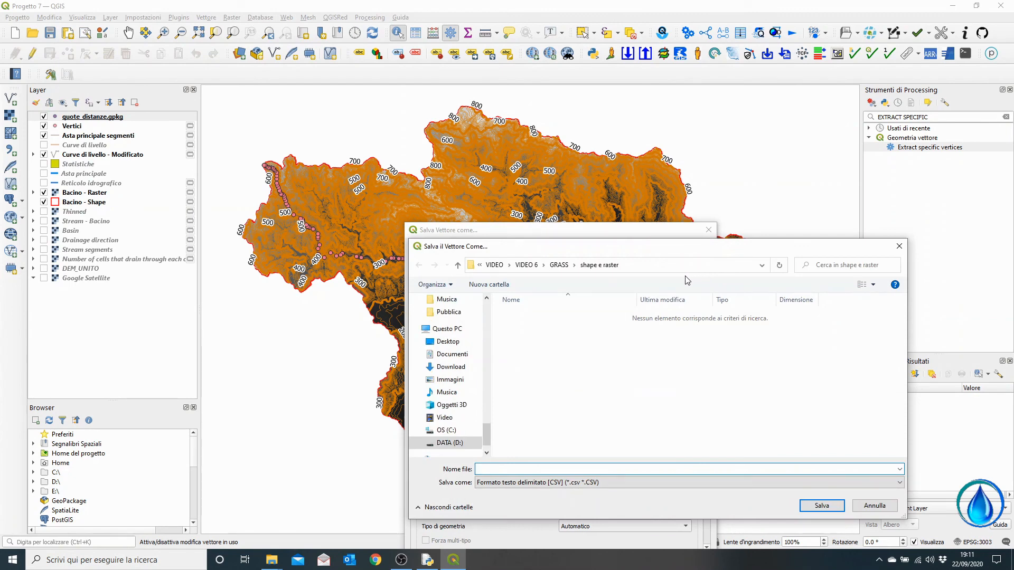
{"action": "left_click", "coordinate": [495, 265]}
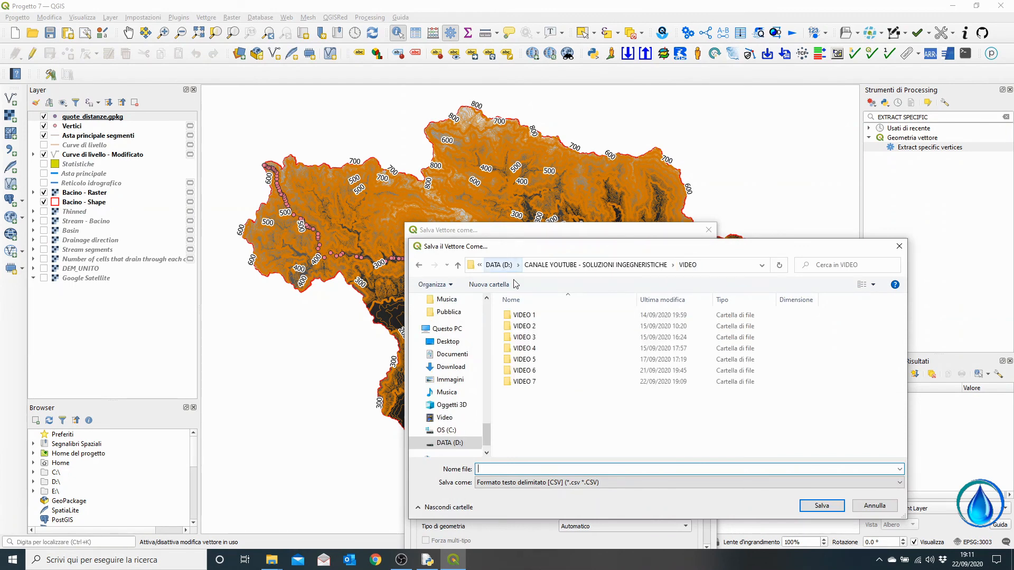
{"action": "double_click", "coordinate": [522, 379]}
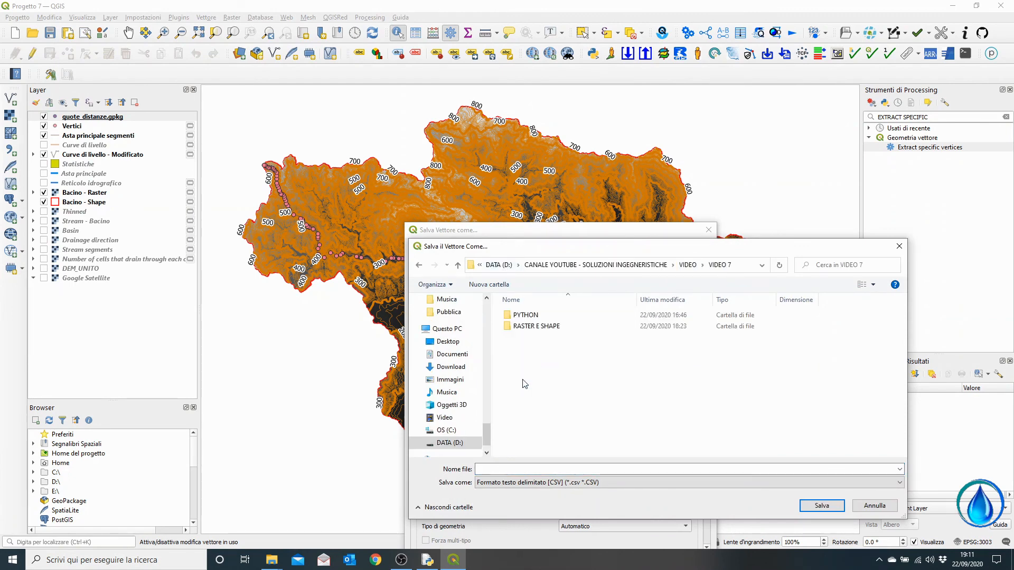
{"action": "double_click", "coordinate": [531, 317]}
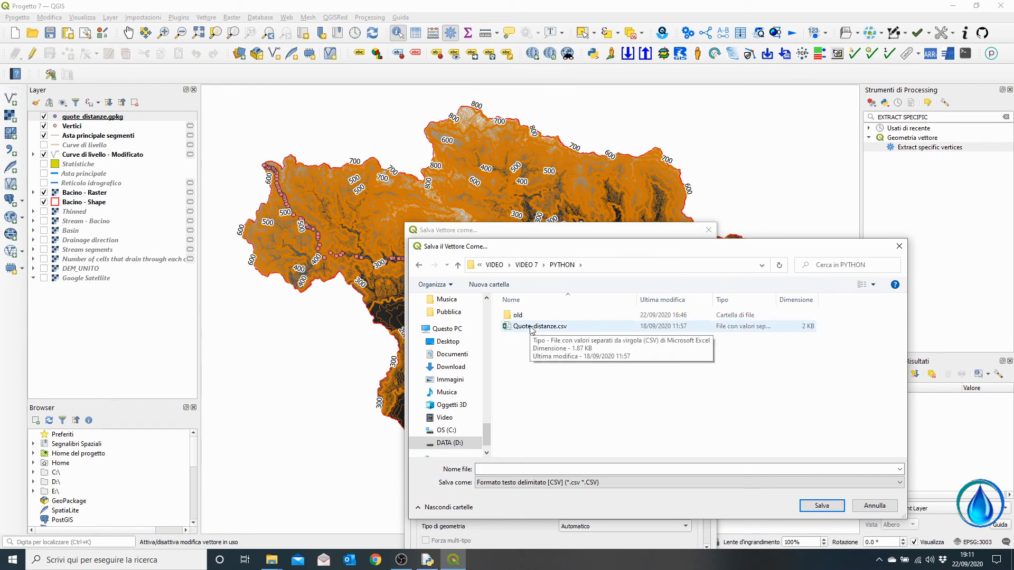
{"action": "left_click", "coordinate": [531, 328]}
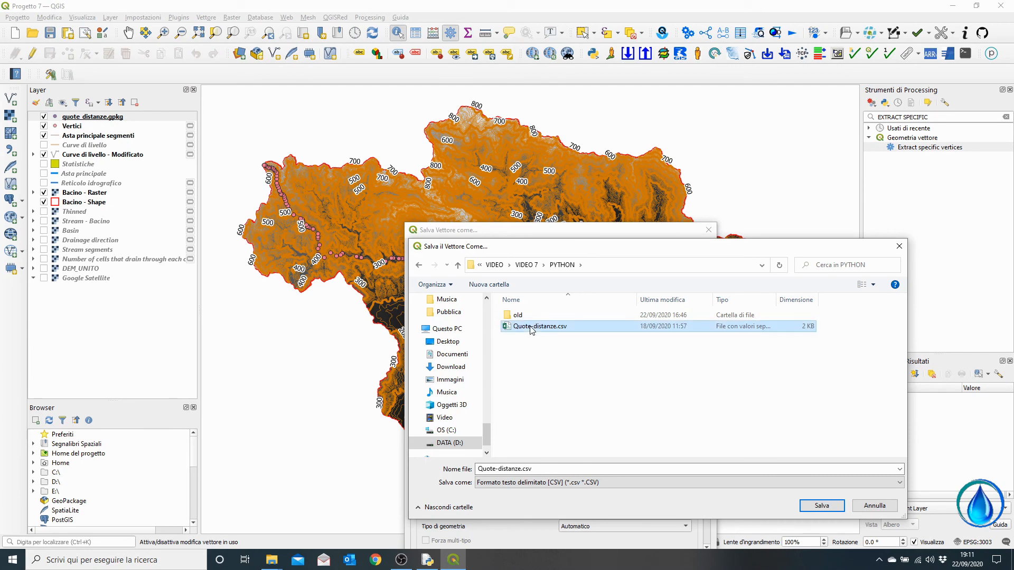
{"action": "left_click", "coordinate": [823, 506]}
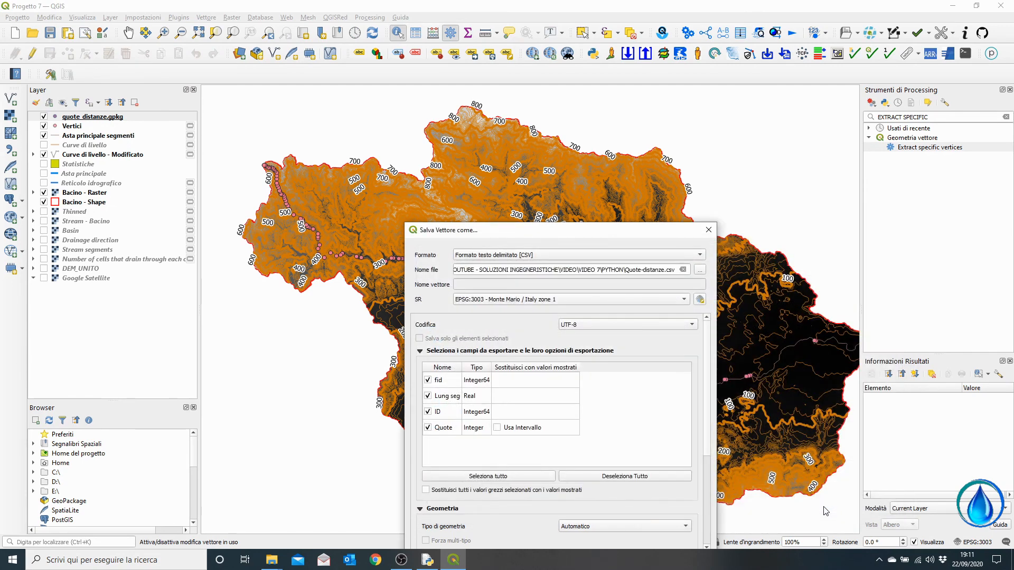
- Run the CSV export, overwriting the whole existing file, and dismiss the export notification
{"action": "left_click_drag", "start_coordinate": [575, 230], "coordinate": [565, 117]}
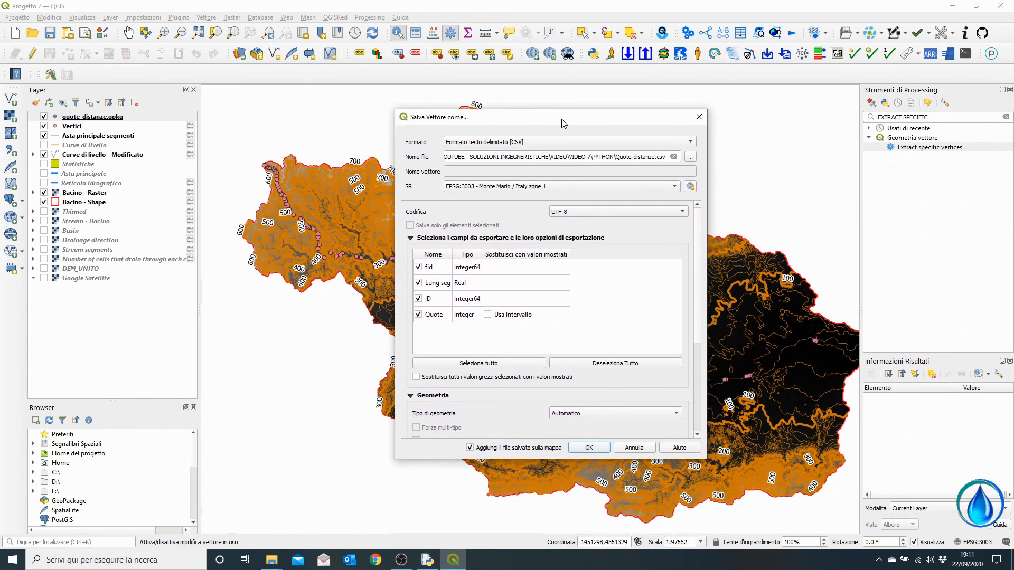
{"action": "left_click", "coordinate": [589, 448]}
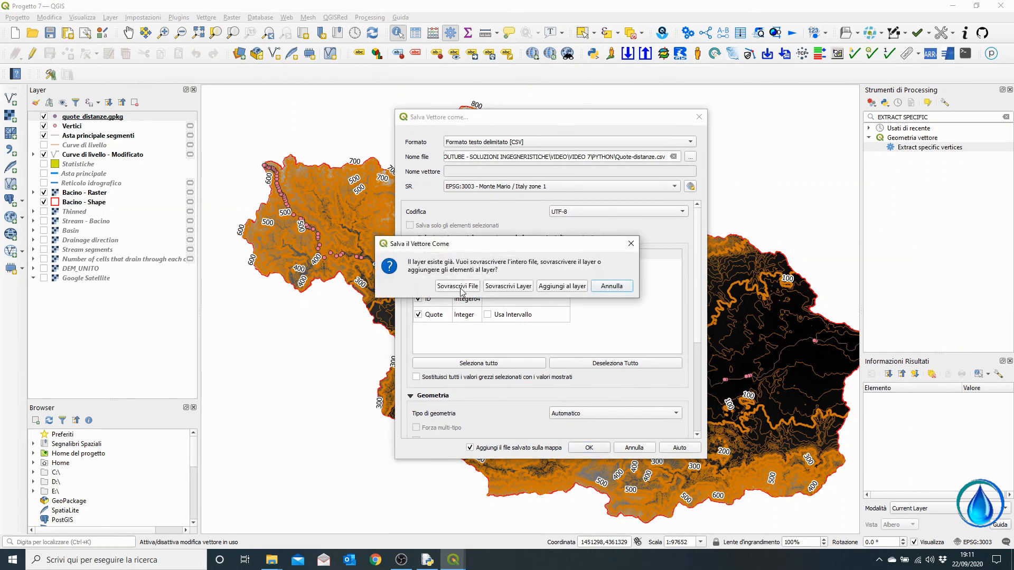
{"action": "left_click", "coordinate": [459, 287]}
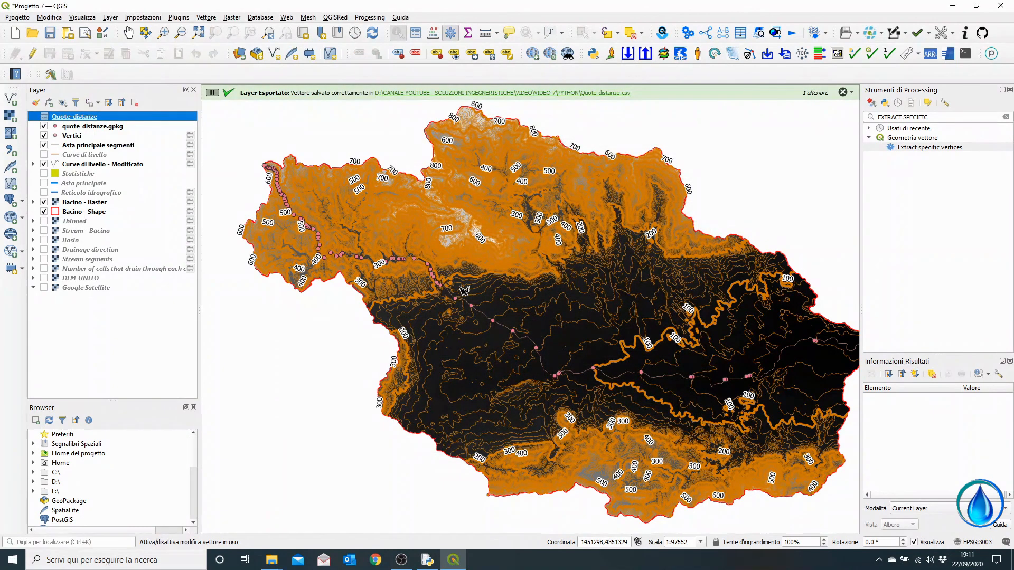
{"action": "left_click", "coordinate": [843, 92]}
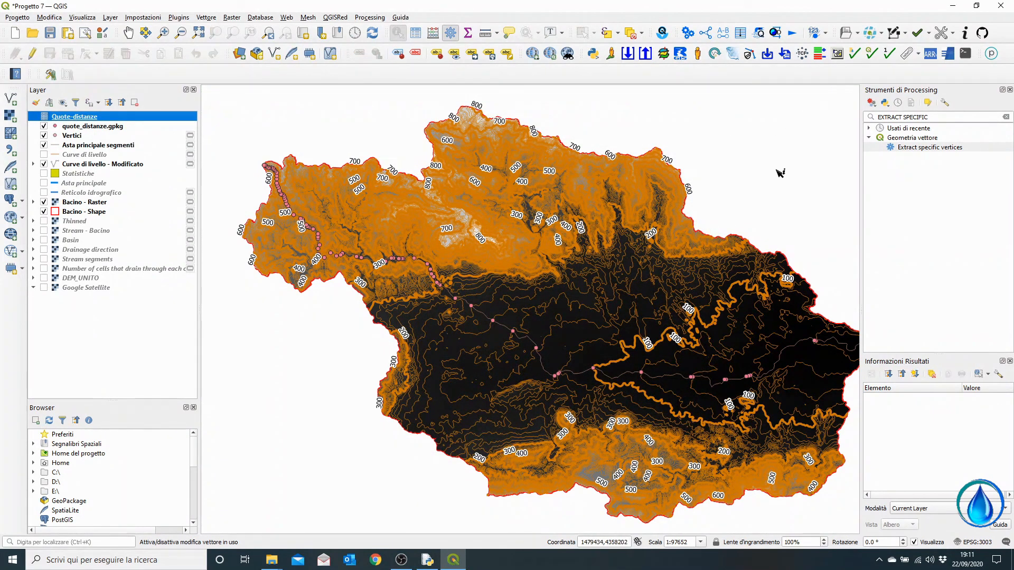